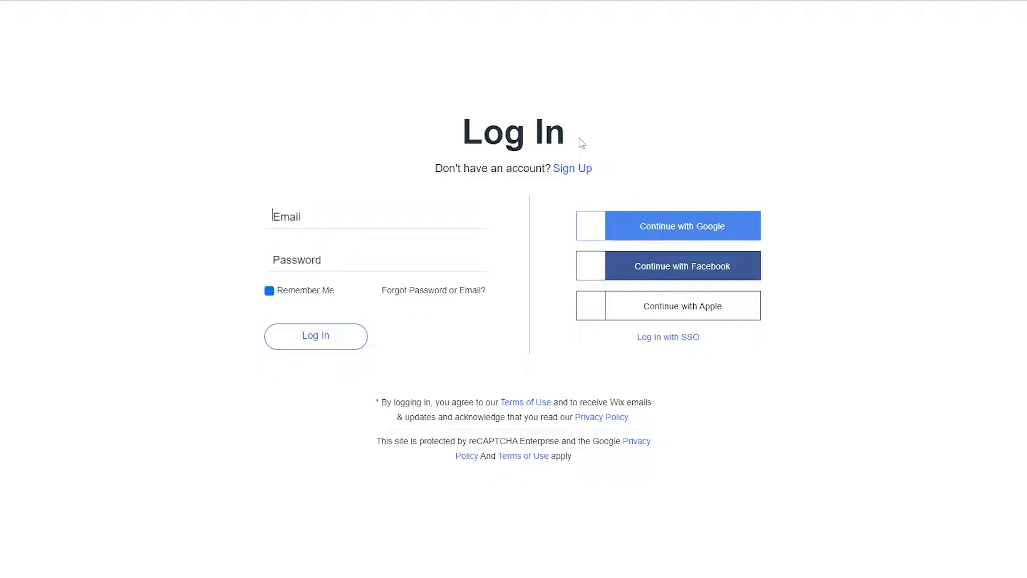
# Log in with the Google account and start creating a new site from My Sites.
pyautogui.click(668, 232)
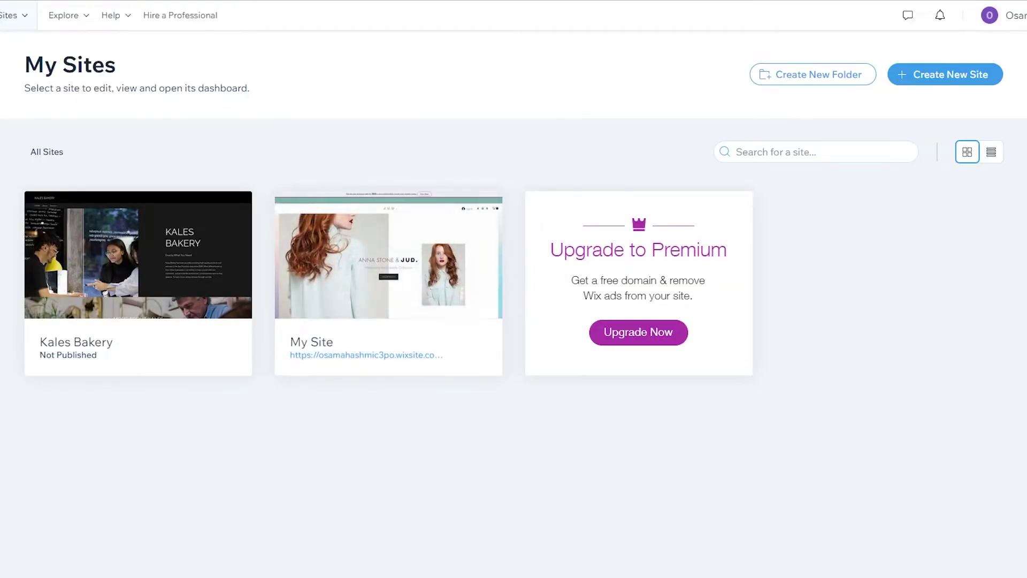
pyautogui.moveTo(293, 348)
pyautogui.click(933, 78)
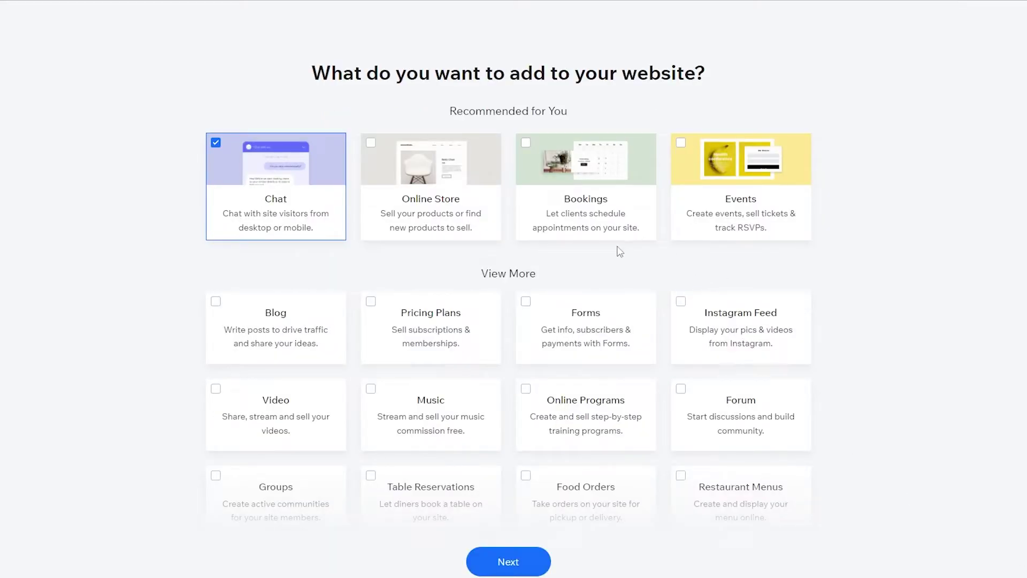
# Review the website setup options and choose to build the site in the Editor by editing a template.
pyautogui.scroll(-1, 610, 252)
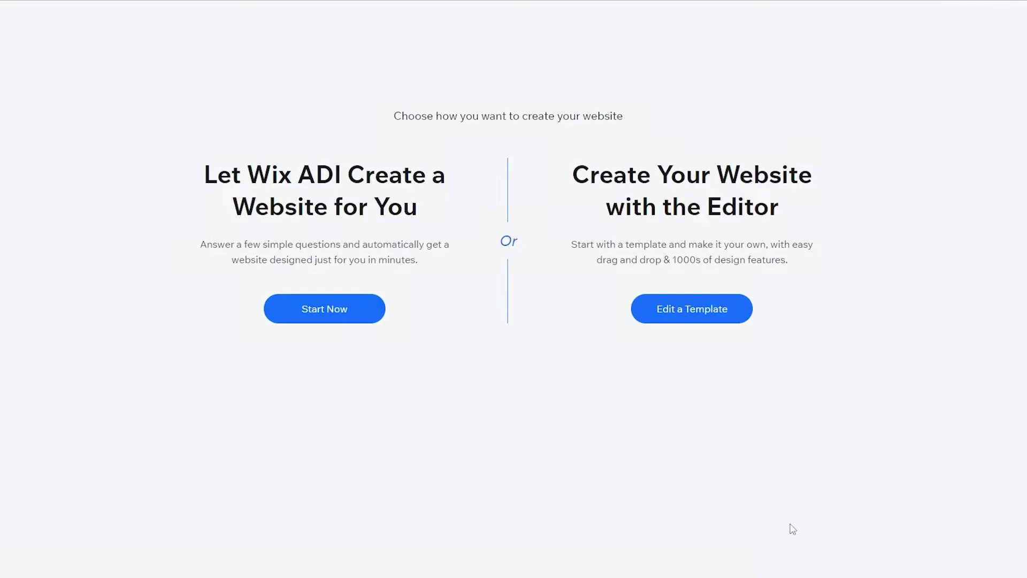
pyautogui.moveTo(304, 172); pyautogui.dragTo(341, 171)
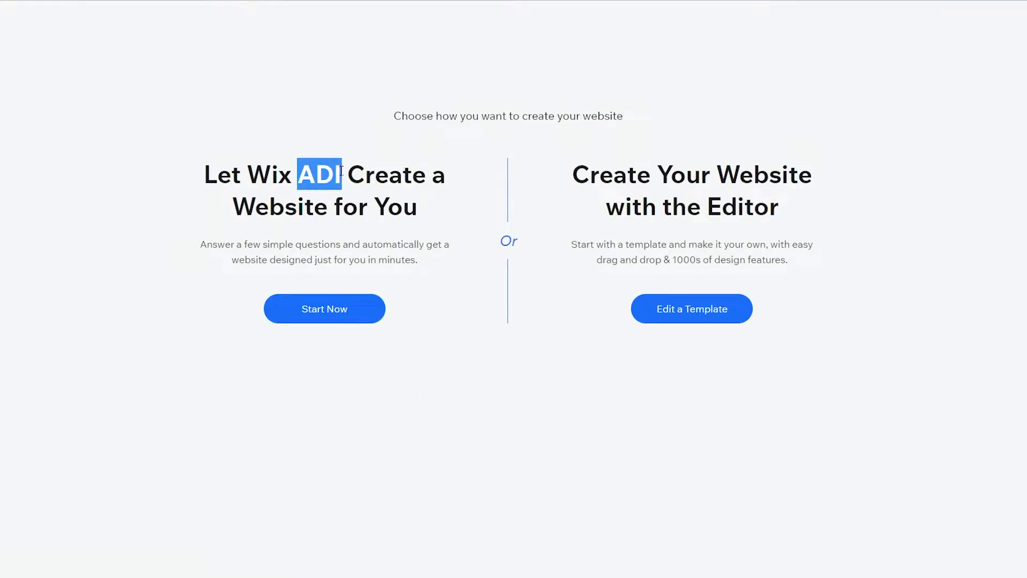
pyautogui.doubleClick(738, 208)
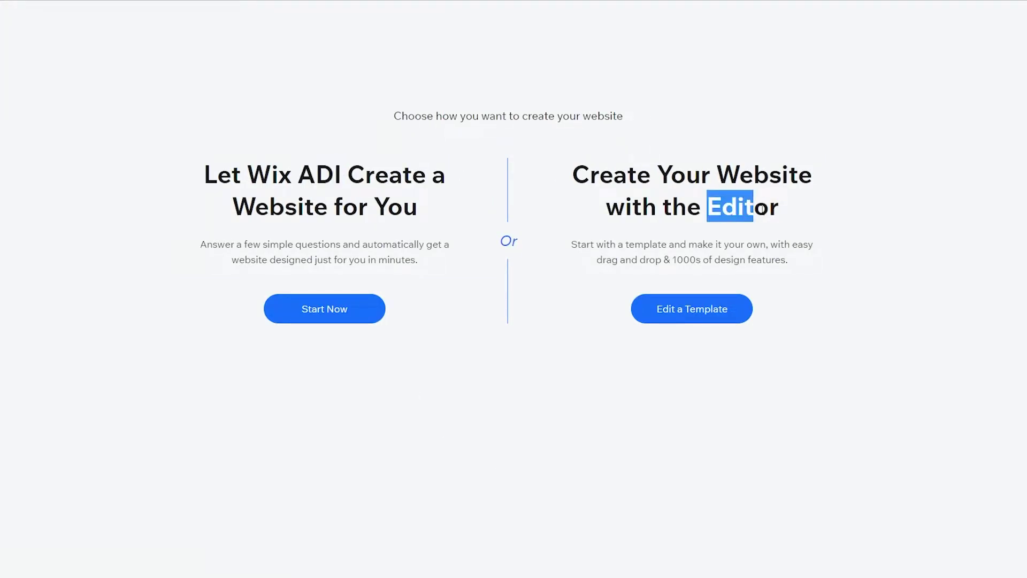
pyautogui.moveTo(298, 172); pyautogui.dragTo(342, 175)
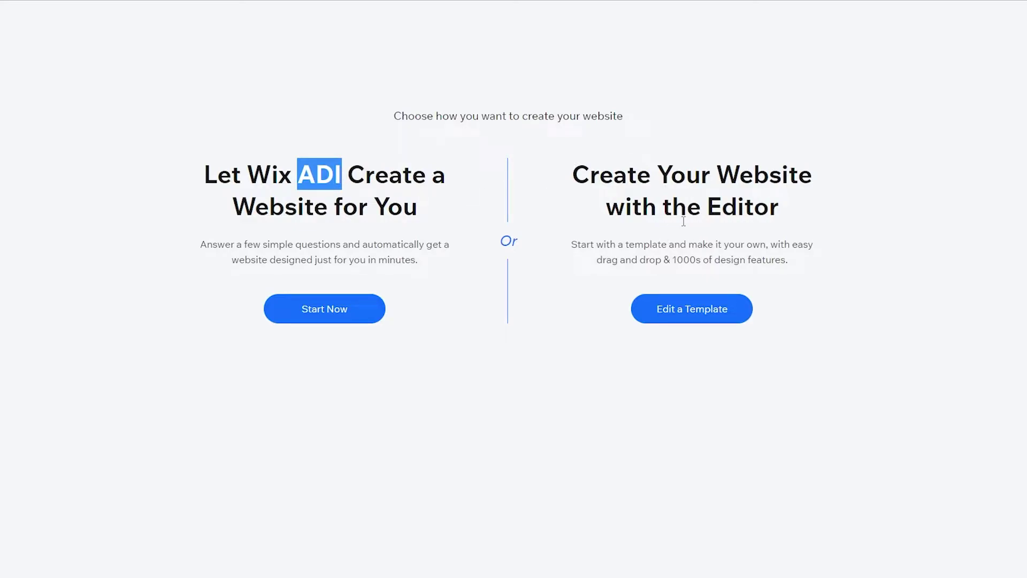
pyautogui.click(706, 211)
pyautogui.moveTo(716, 213); pyautogui.dragTo(795, 219)
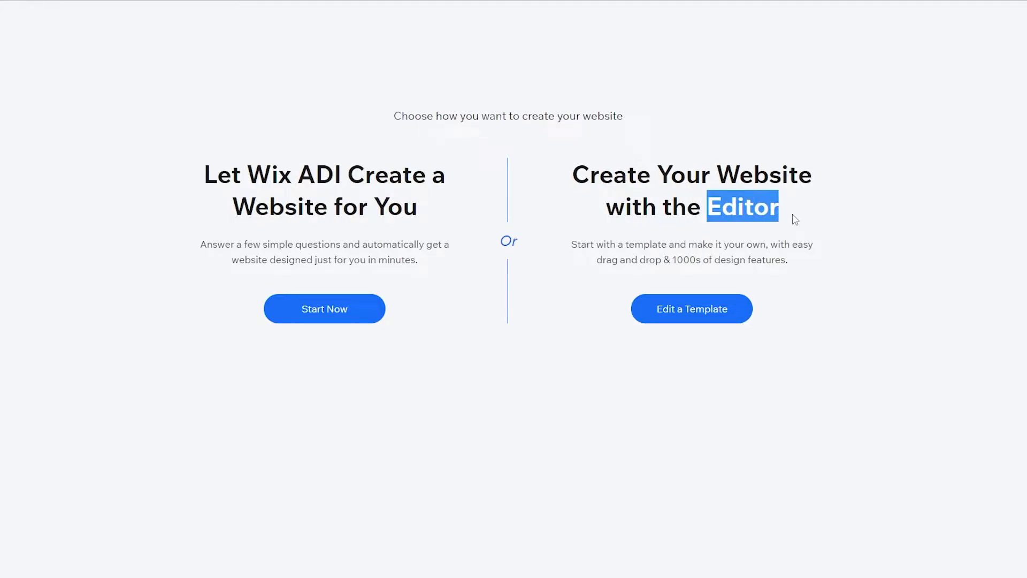
pyautogui.click(690, 322)
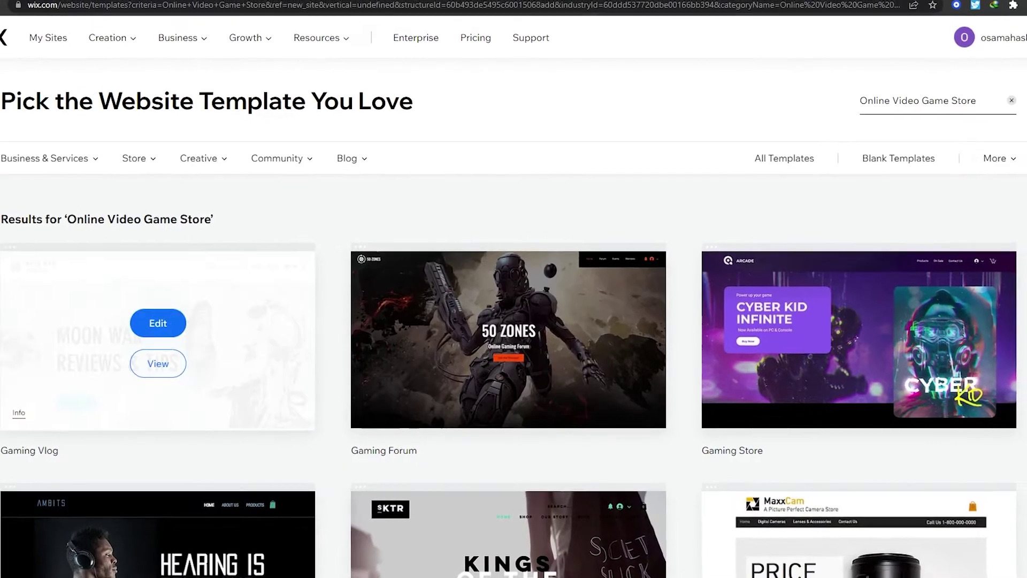
# Look through the Online Video Game Store template results and switch to the full template collection.
pyautogui.scroll(-8, 513, 321)
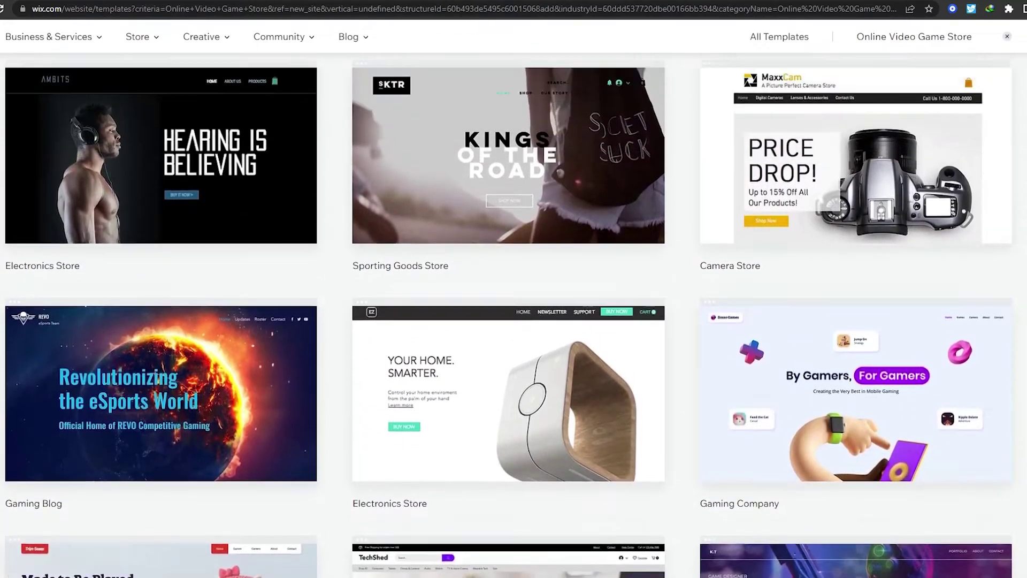
pyautogui.scroll(8, 935, 181)
pyautogui.click(787, 167)
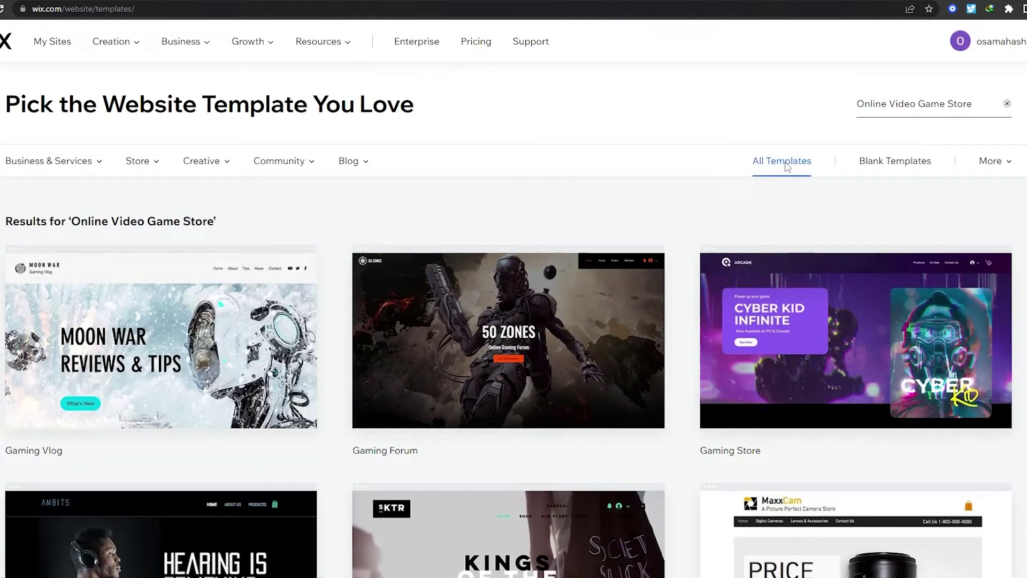
# Browse the complete collection of website templates to examine the available designs.
pyautogui.scroll(-3, 337, 192)
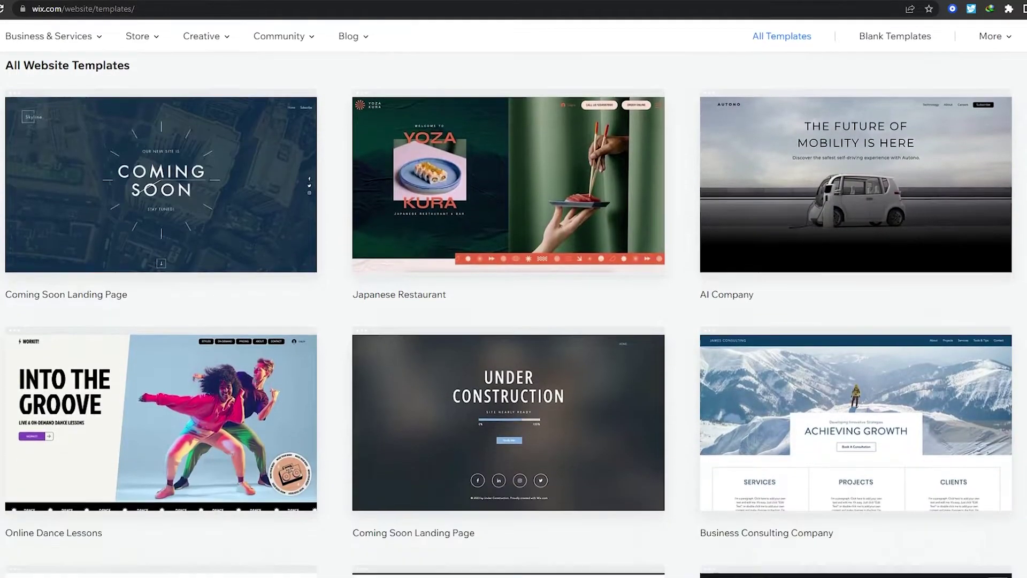
pyautogui.scroll(-20, 514, 321)
pyautogui.scroll(16, 514, 321)
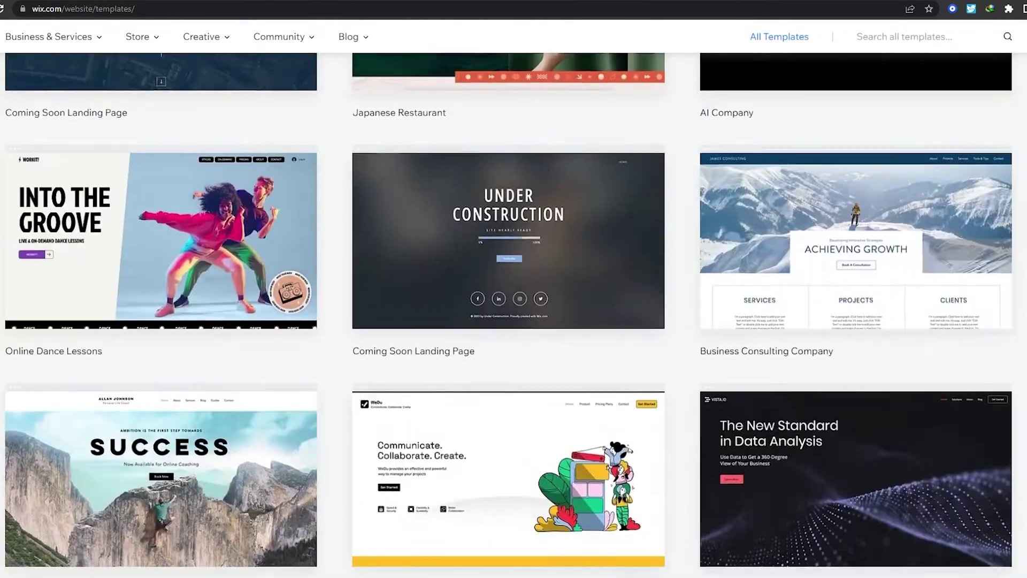
pyautogui.scroll(6, 514, 321)
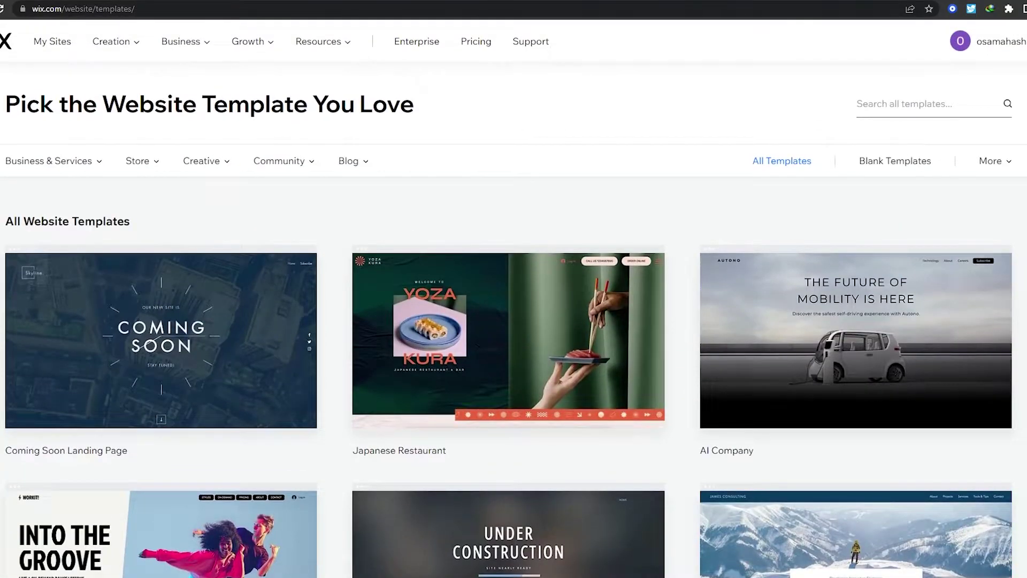
pyautogui.scroll(-20, 514, 321)
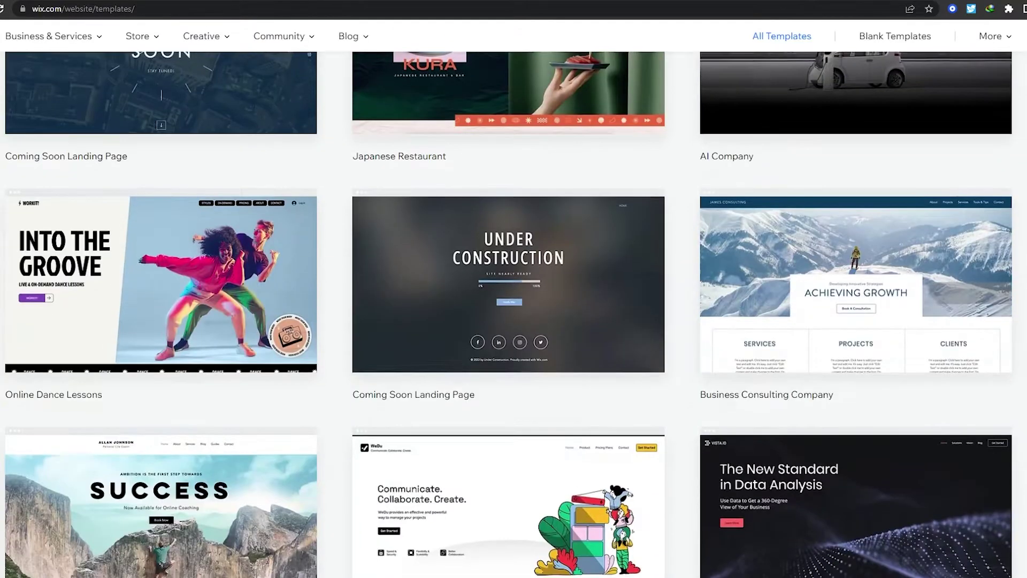
pyautogui.scroll(4, 513, 321)
pyautogui.scroll(15, 513, 321)
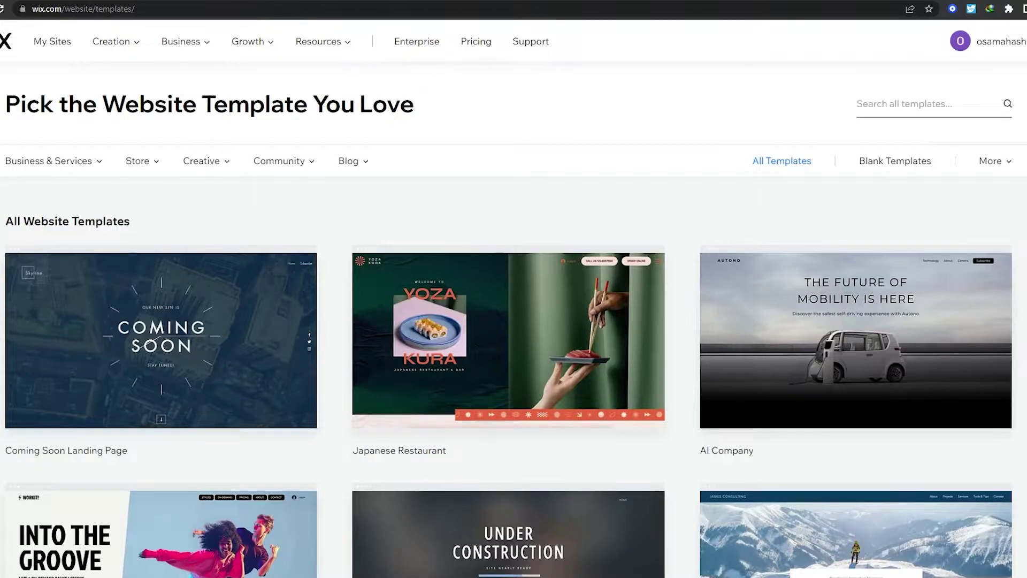
pyautogui.scroll(-5, 795, 195)
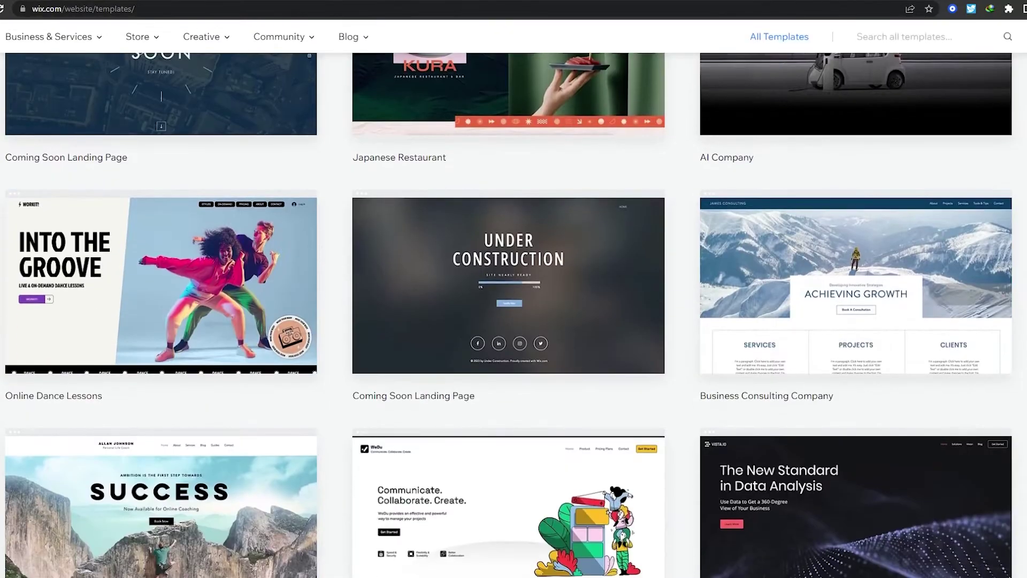
pyautogui.scroll(5, 795, 195)
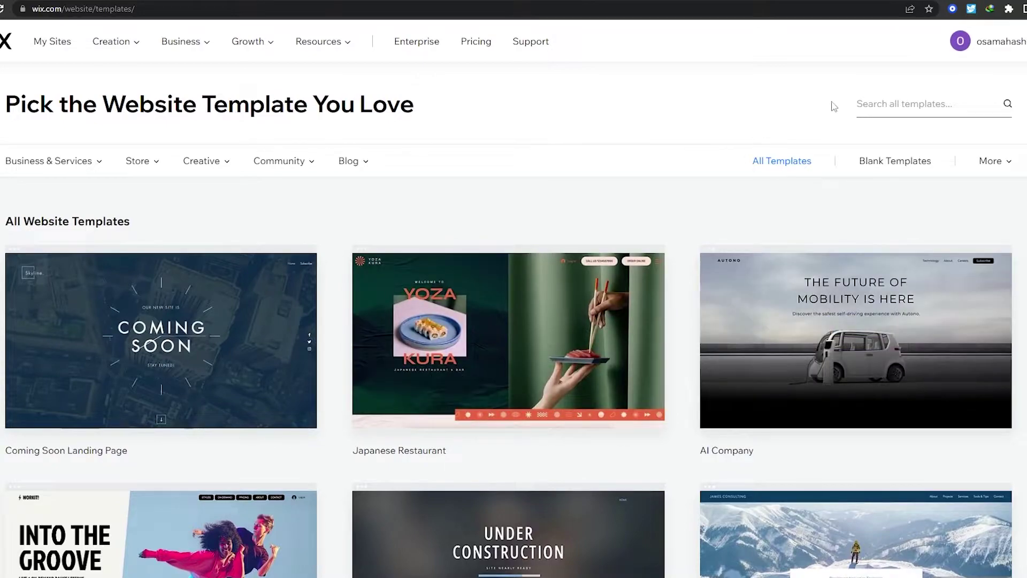
# Search the templates for "wedding" and open the suggested Wedding category.
pyautogui.click(881, 108)
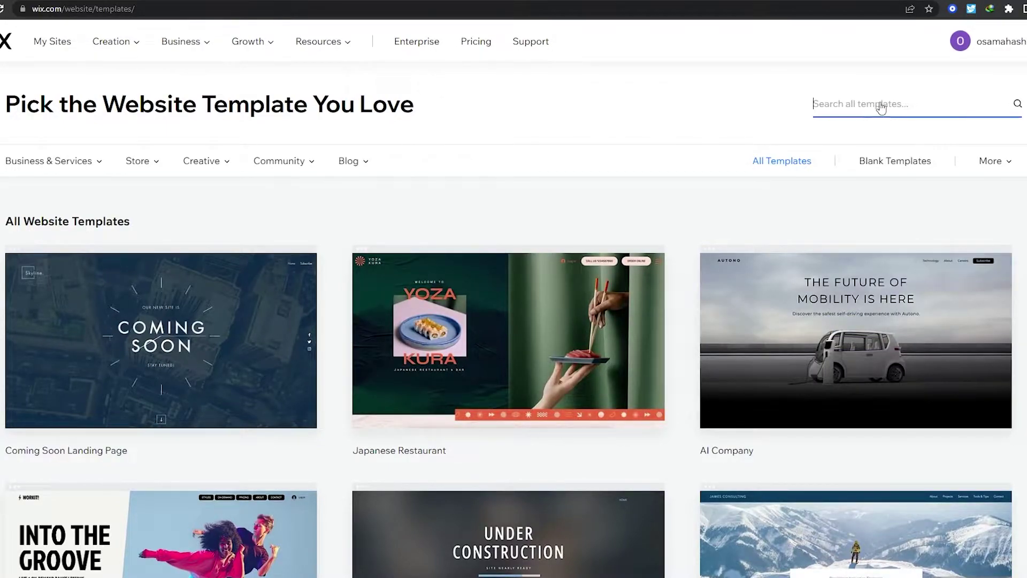
pyautogui.write('wedding')
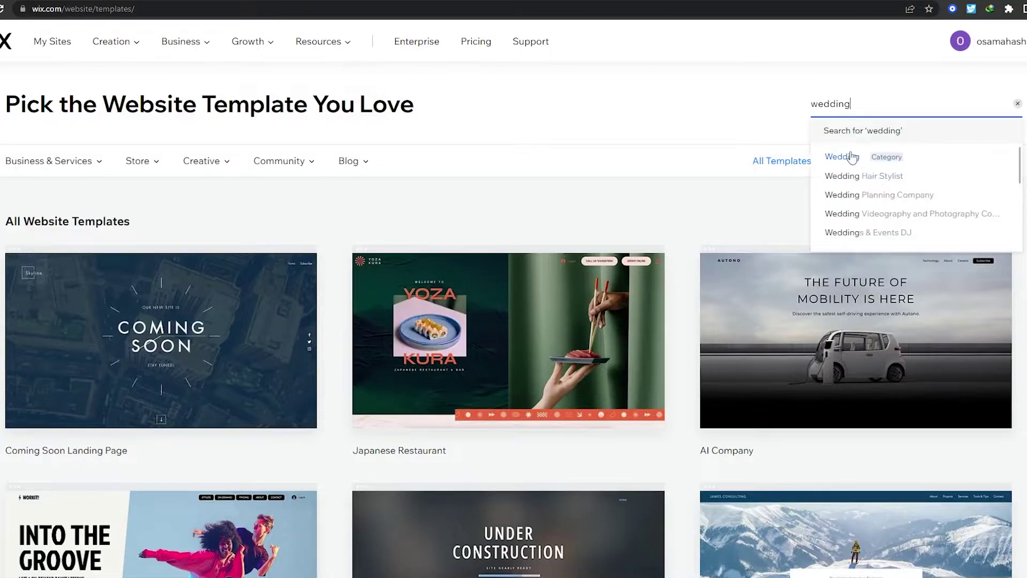
pyautogui.click(844, 155)
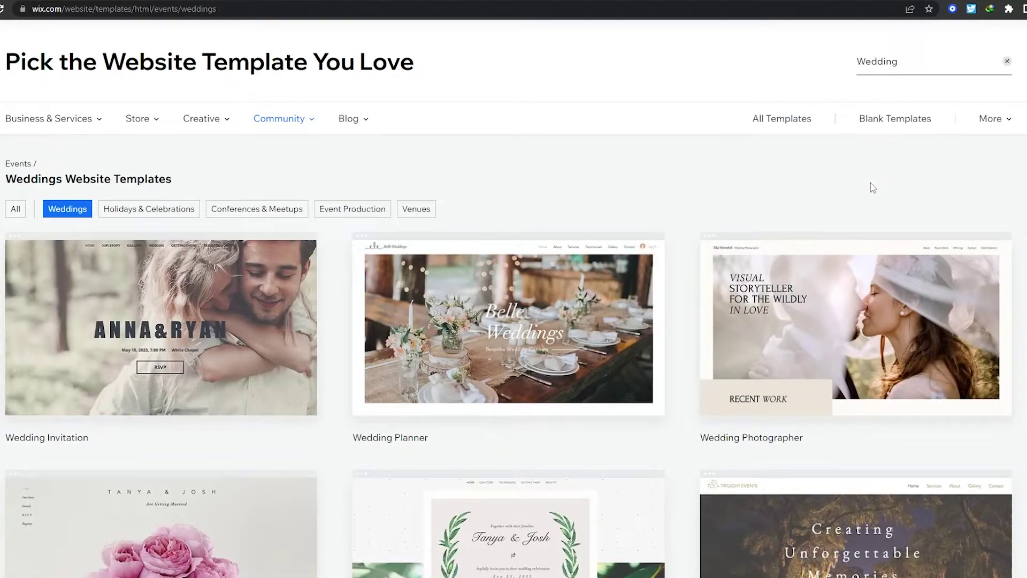
# Examine the wedding templates on the first results page, comparing the invitation, planner and photographer designs.
pyautogui.scroll(-7, 672, 198)
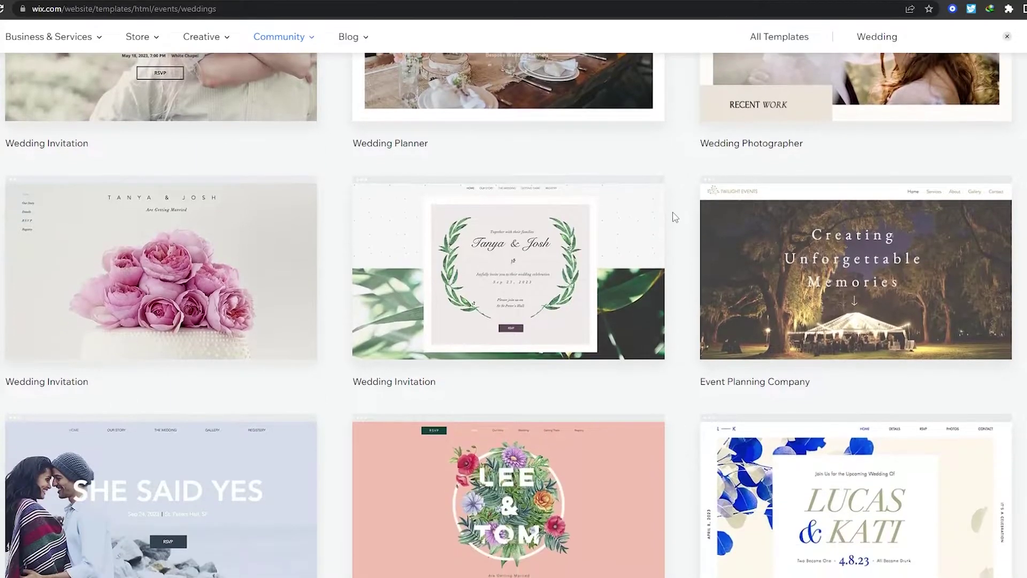
pyautogui.scroll(-5, 693, 220)
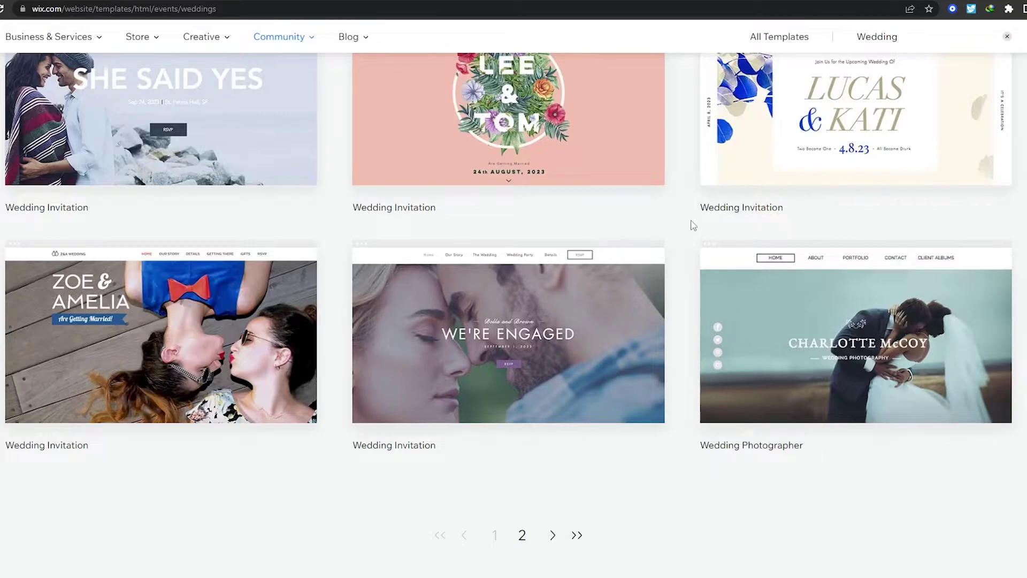
pyautogui.scroll(9, 694, 225)
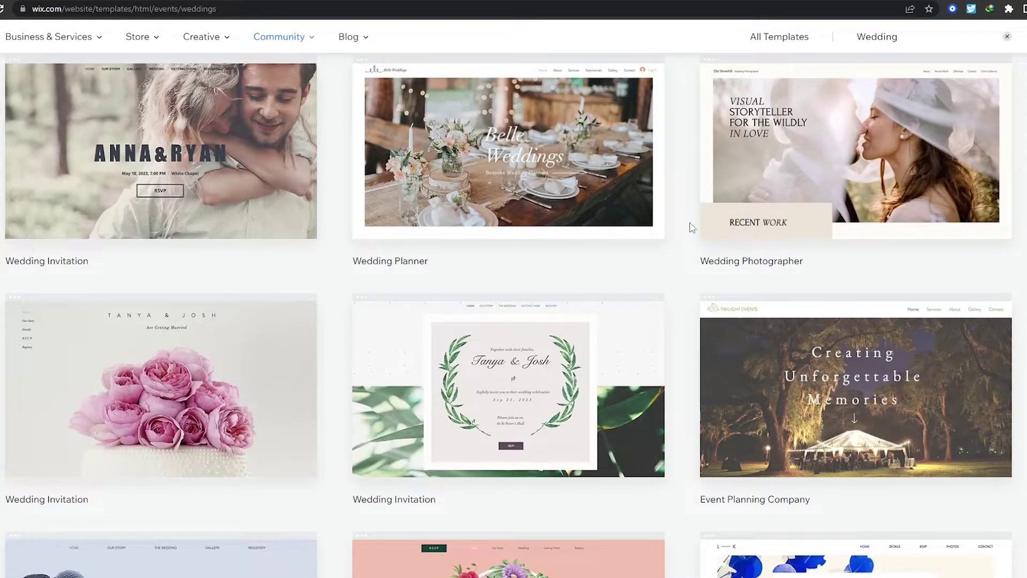
pyautogui.scroll(2, 692, 228)
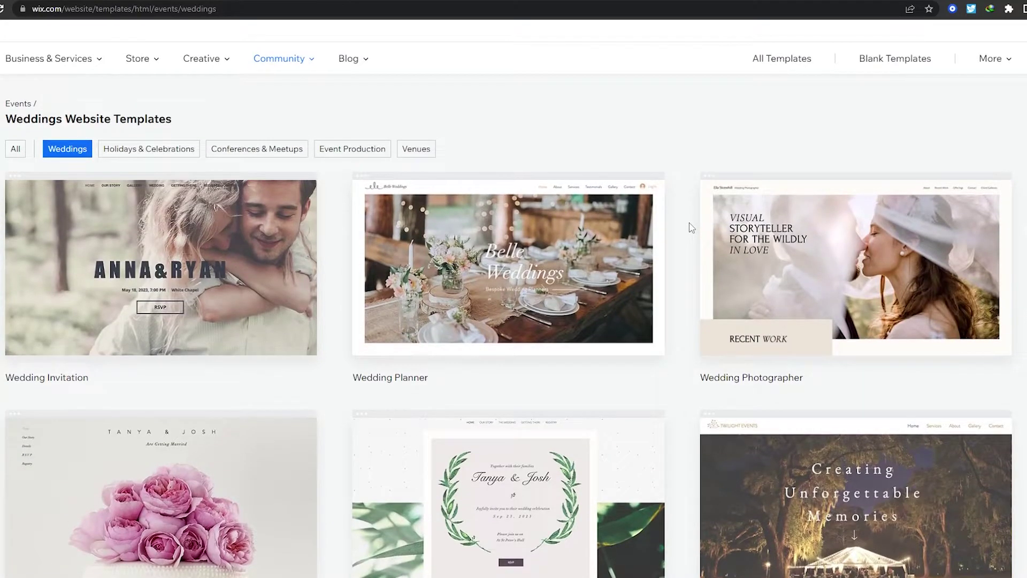
pyautogui.scroll(-7, 691, 228)
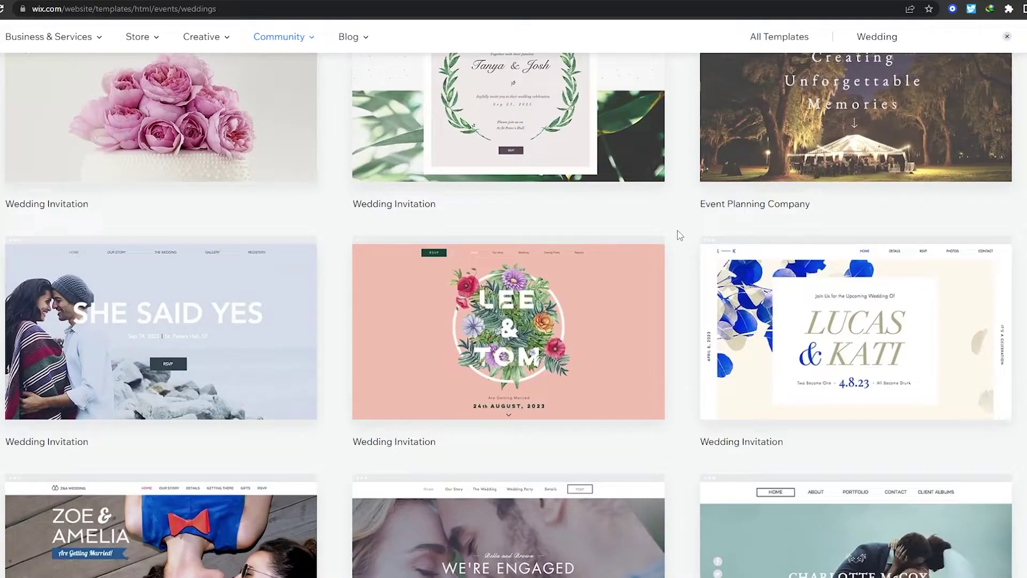
pyautogui.scroll(1, 669, 244)
pyautogui.scroll(2, 445, 237)
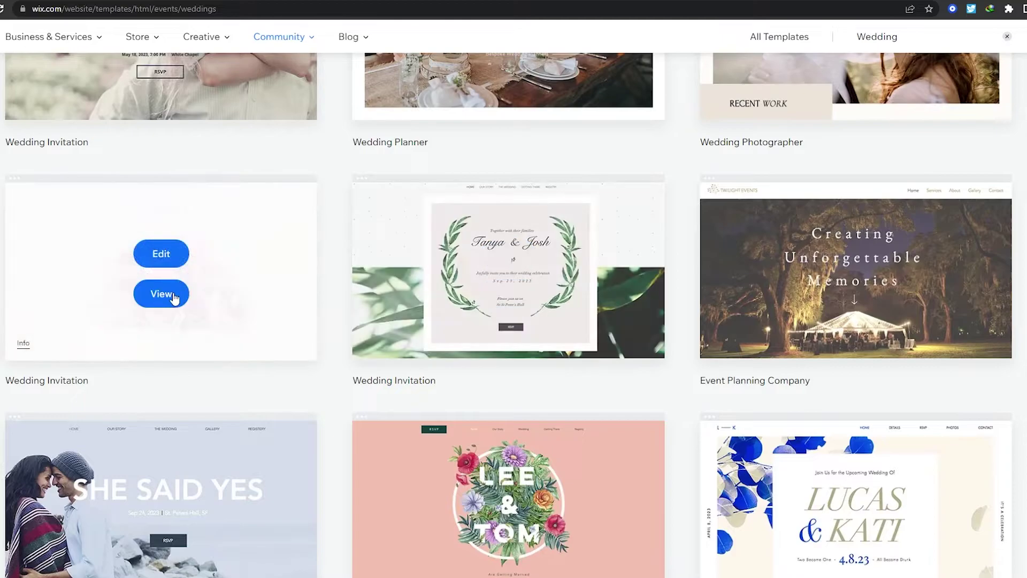
pyautogui.scroll(2, 236, 321)
pyautogui.scroll(1, 241, 274)
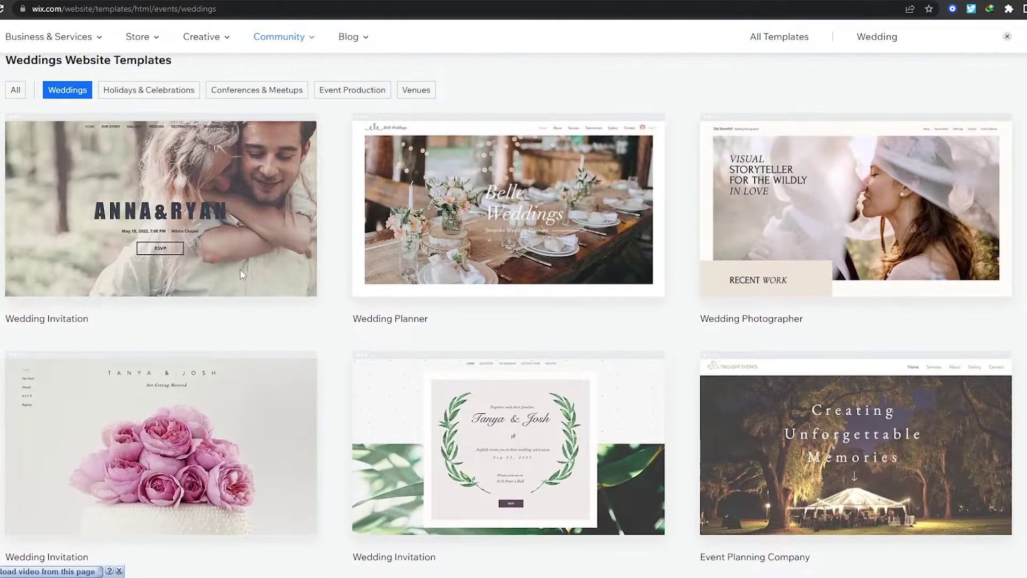
pyautogui.scroll(-4, 518, 275)
pyautogui.scroll(2, 570, 239)
pyautogui.scroll(-9, 699, 278)
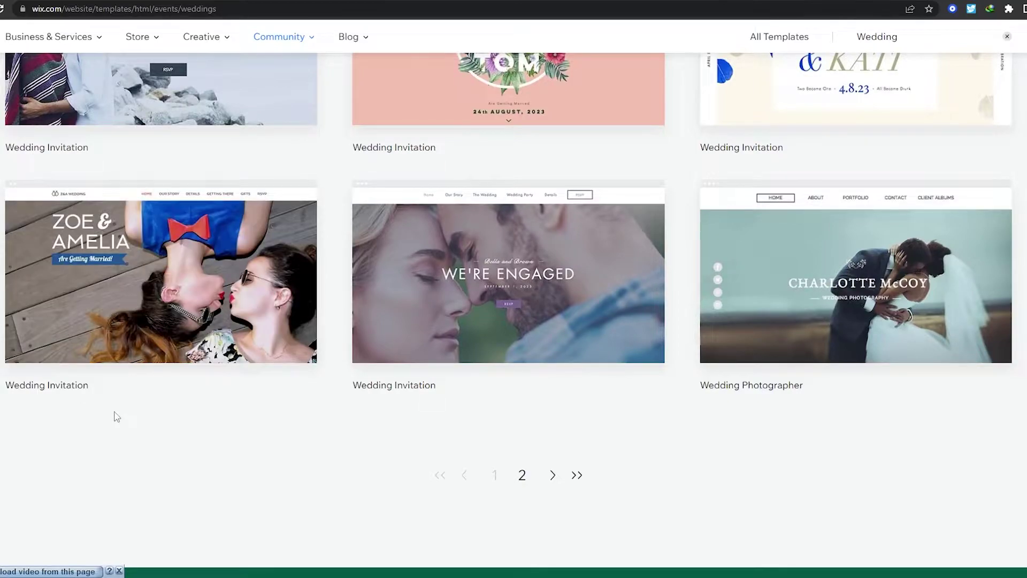
pyautogui.scroll(10, 115, 416)
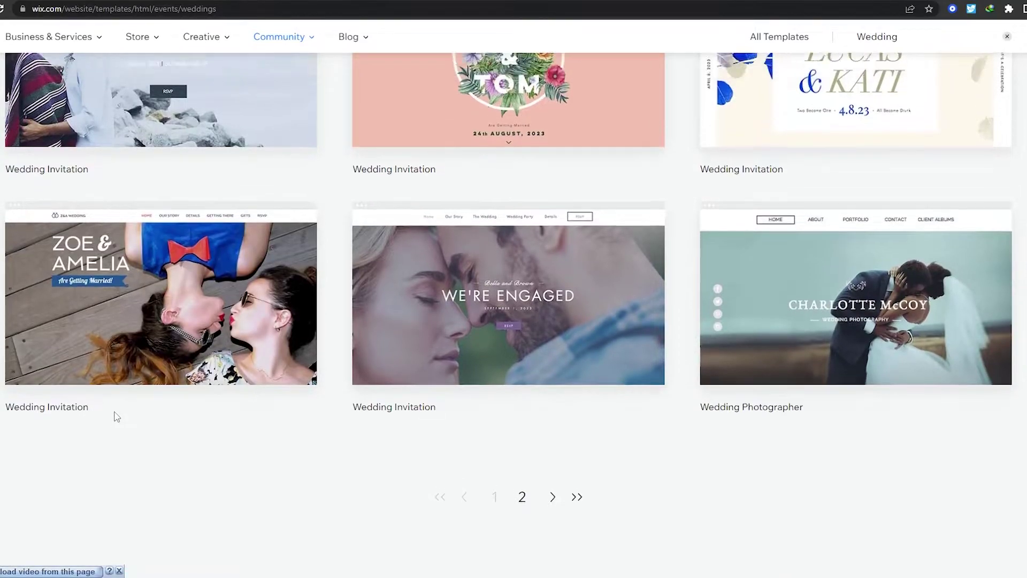
pyautogui.scroll(-2, 412, 392)
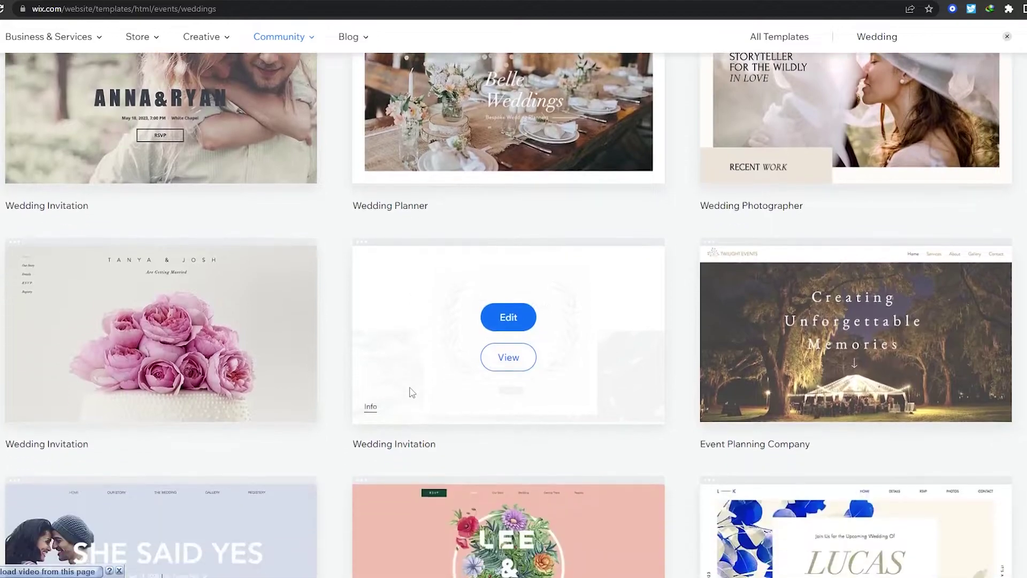
pyautogui.scroll(-3, 534, 464)
pyautogui.scroll(-1, 534, 463)
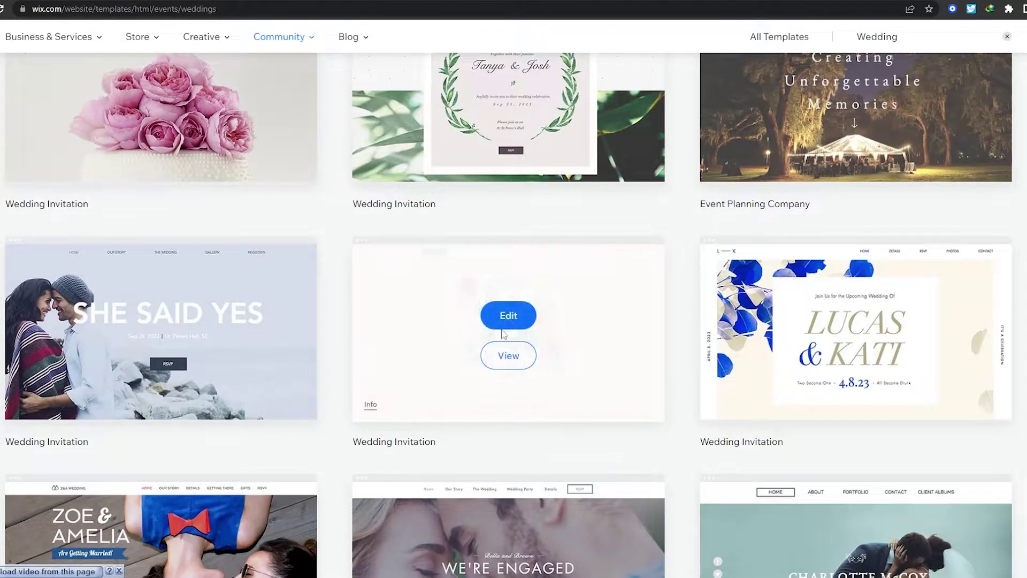
# Preview the pink floral Wedding Invitation template down to its Our Story section, dismissing the offer to edit it.
pyautogui.click(517, 369)
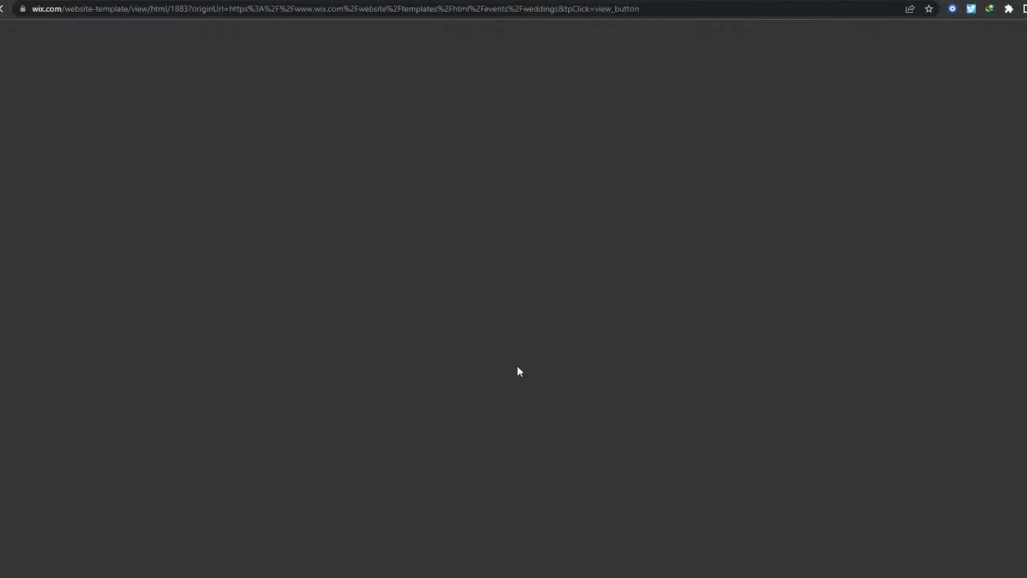
pyautogui.scroll(-1, 514, 321)
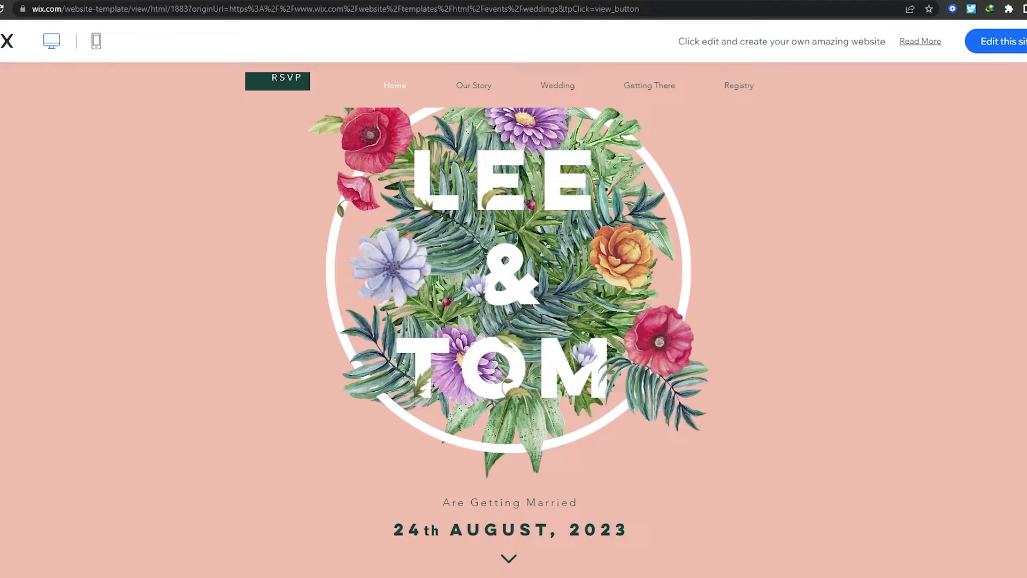
pyautogui.scroll(-5, 536, 282)
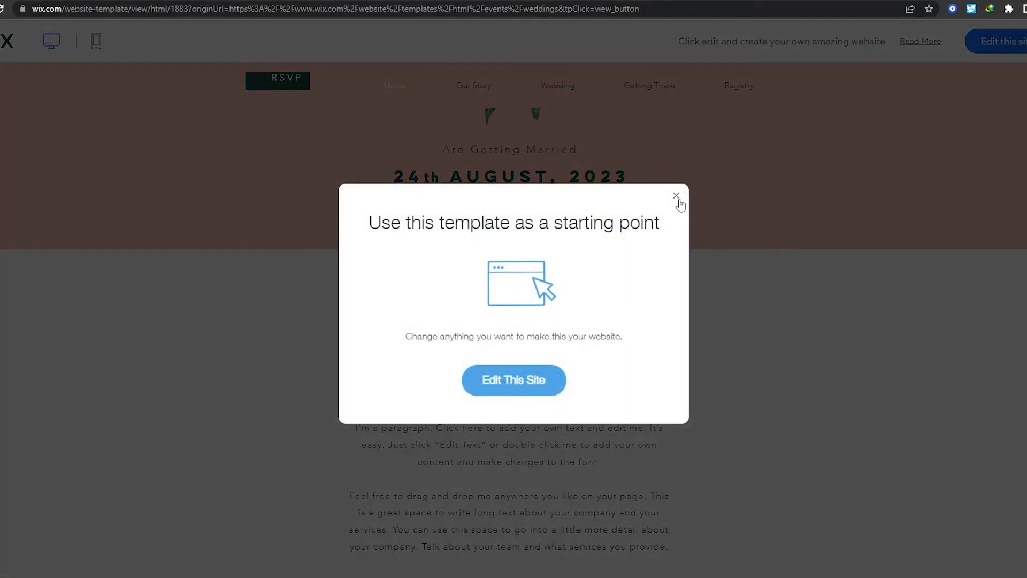
pyautogui.click(676, 196)
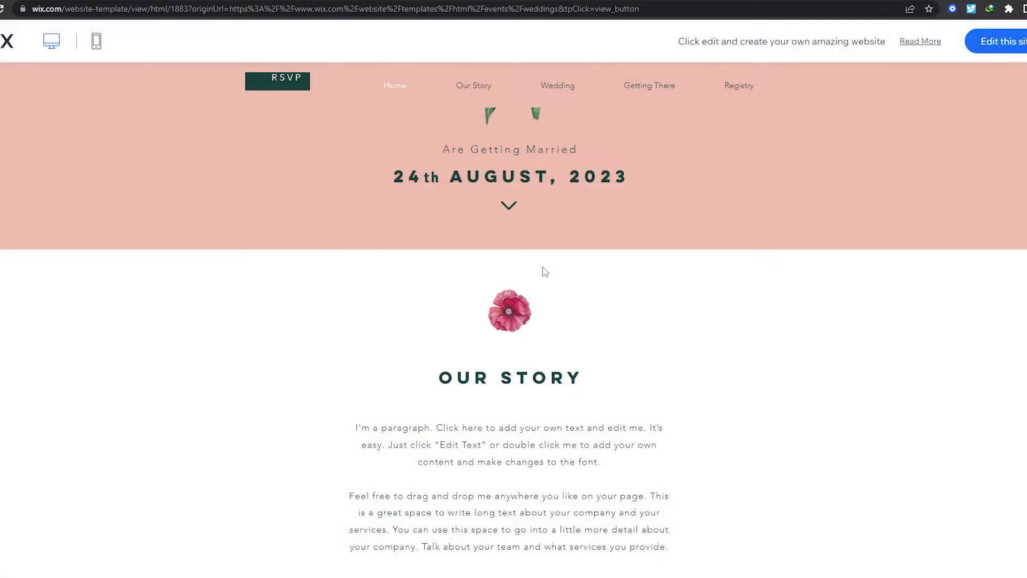
# Examine the rest of the wedding template preview, from Our Story through The Wedding and Getting There to Registry.
pyautogui.scroll(-3, 551, 282)
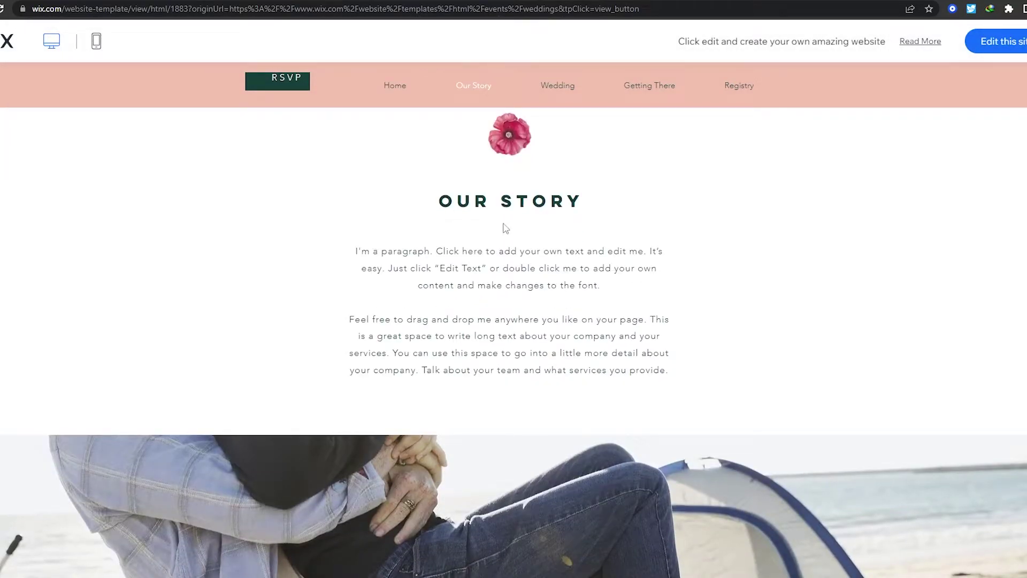
pyautogui.scroll(-7, 503, 335)
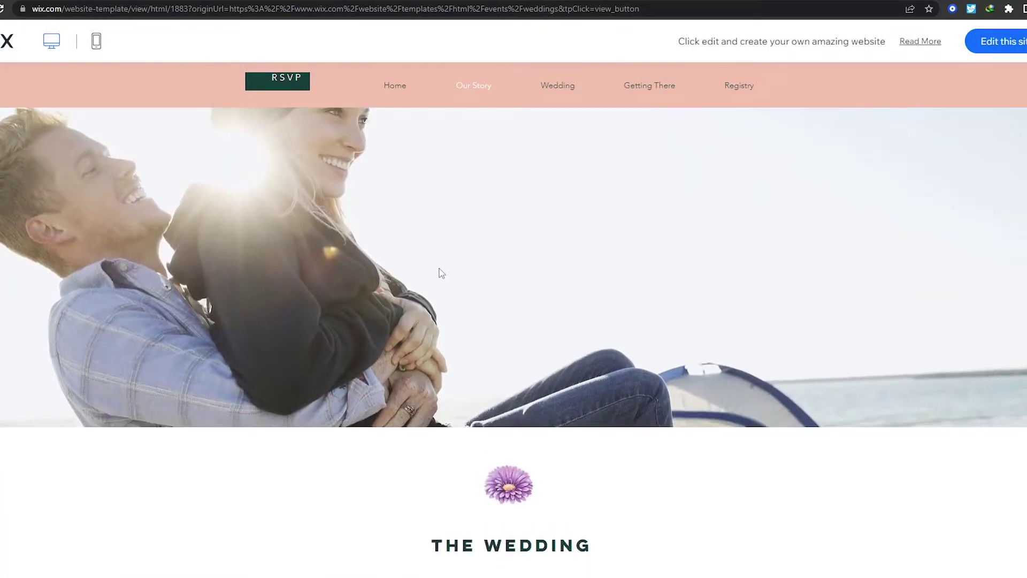
pyautogui.scroll(-4, 504, 251)
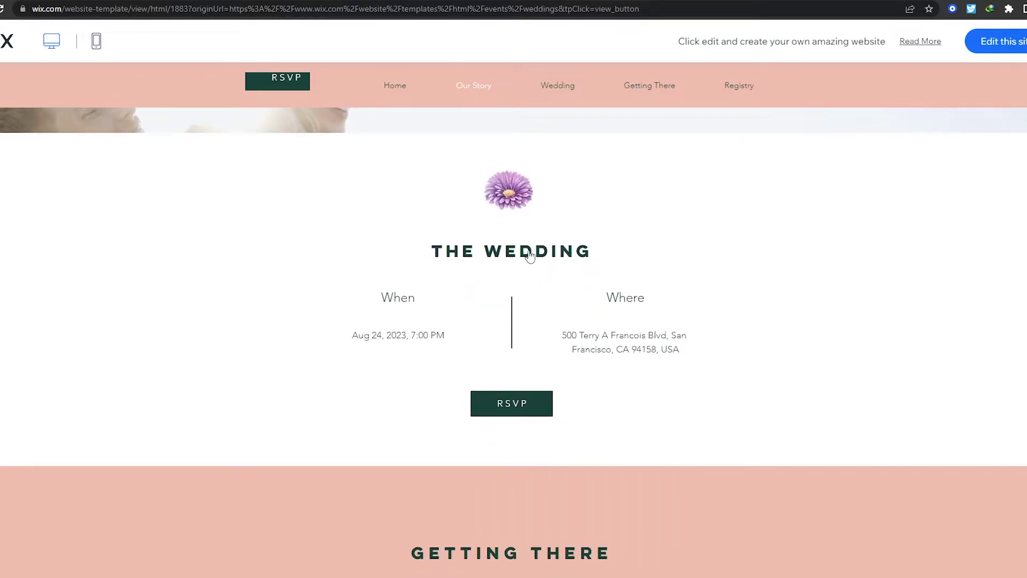
pyautogui.scroll(-13, 474, 313)
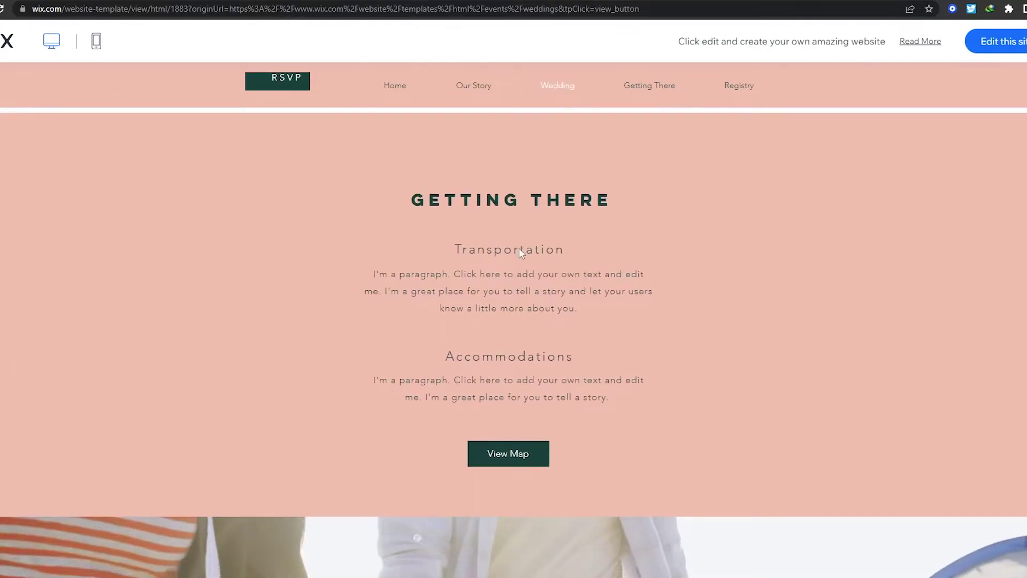
pyautogui.scroll(-4, 519, 249)
pyautogui.scroll(9, 519, 248)
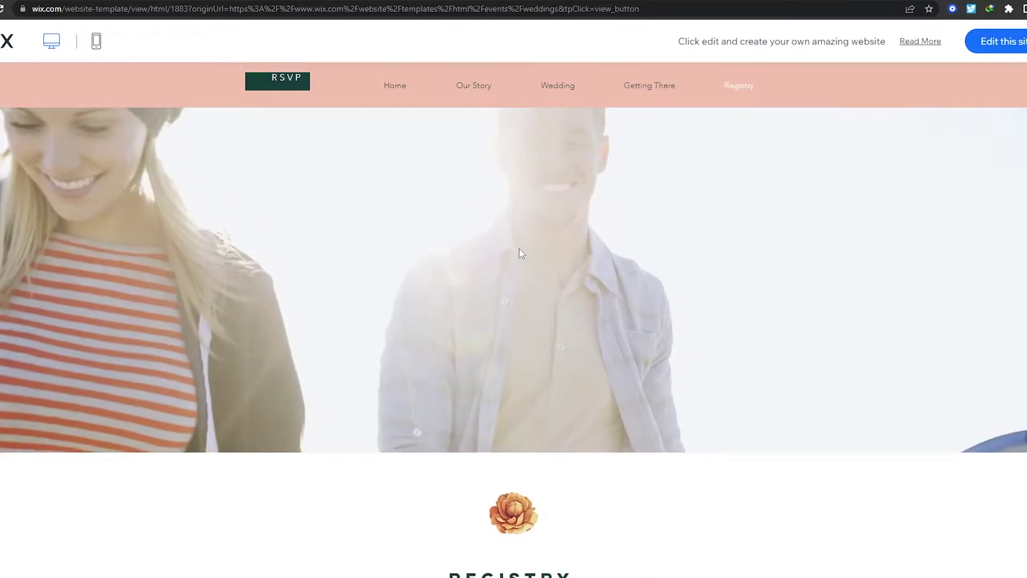
pyautogui.scroll(10, 521, 284)
pyautogui.scroll(5, 521, 302)
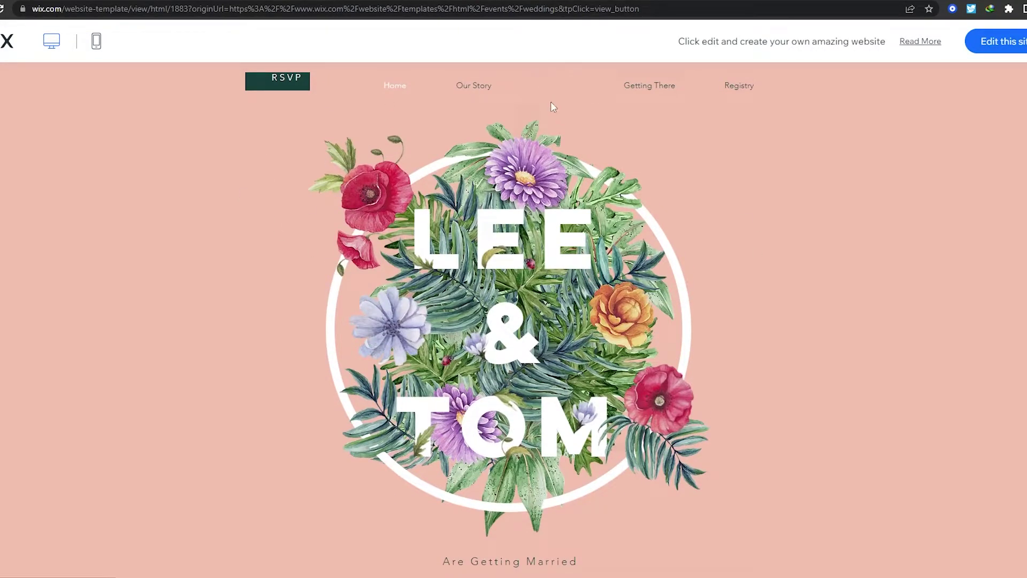
# Open the pink floral wedding template for editing and dismiss the introductory tool overlay.
pyautogui.click(998, 48)
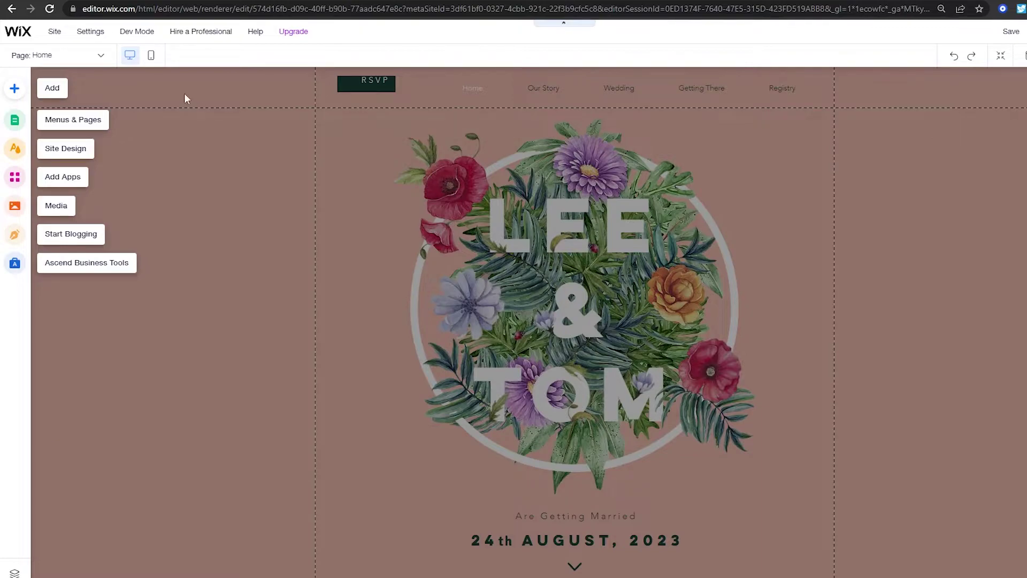
pyautogui.click(108, 202)
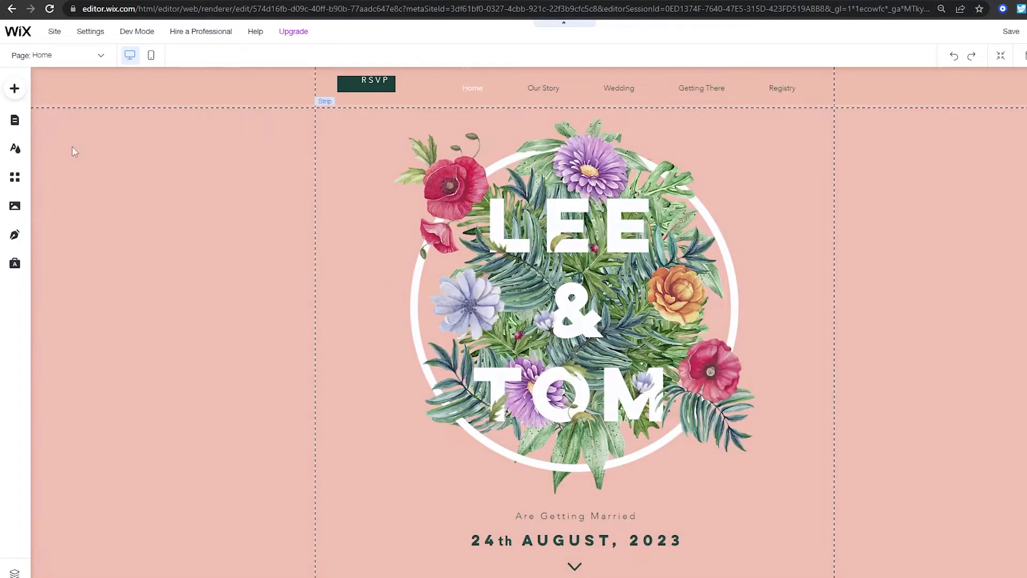
pyautogui.scroll(-10, 502, 336)
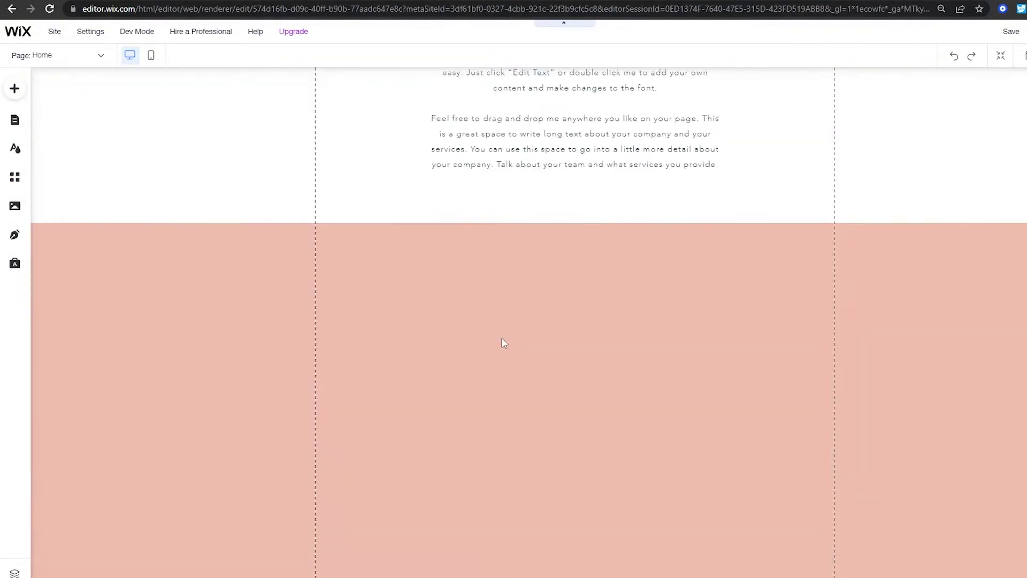
pyautogui.scroll(15, 504, 342)
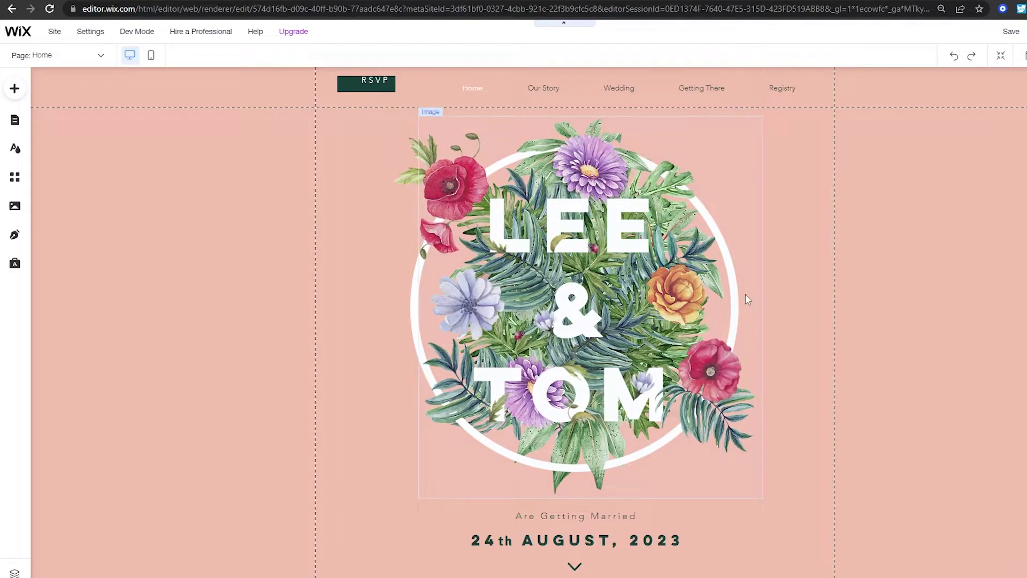
# Try to move the floral image behind the couple's names slightly up and to the left.
pyautogui.moveTo(746, 294); pyautogui.dragTo(733, 275)
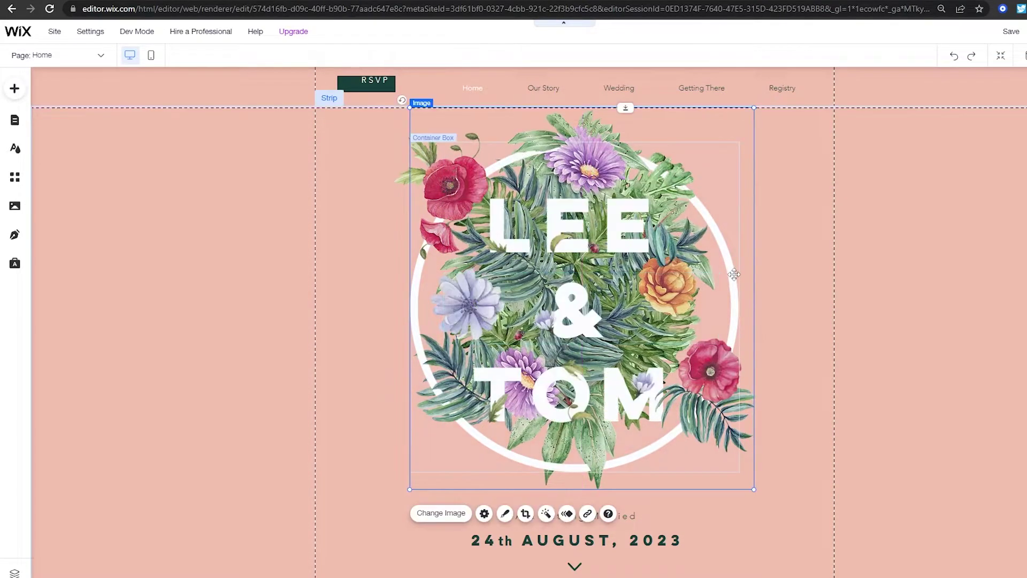
pyautogui.click(810, 438)
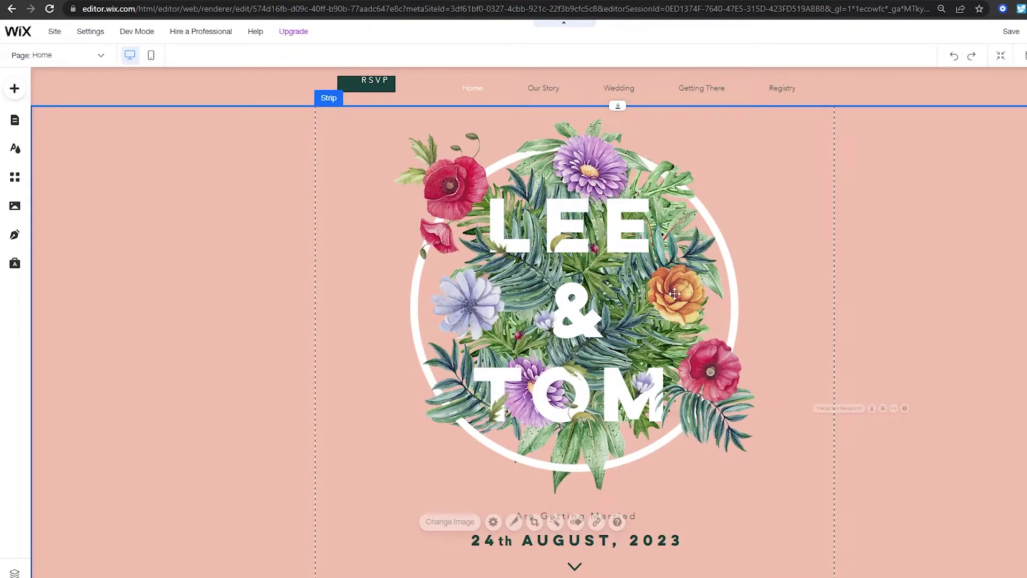
pyautogui.scroll(-1, 674, 293)
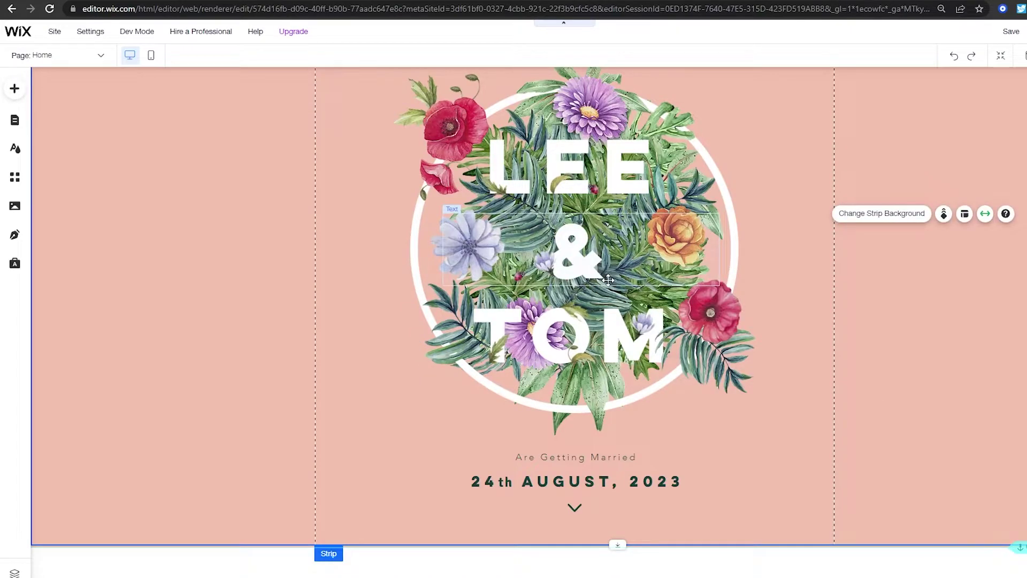
pyautogui.scroll(1, 609, 280)
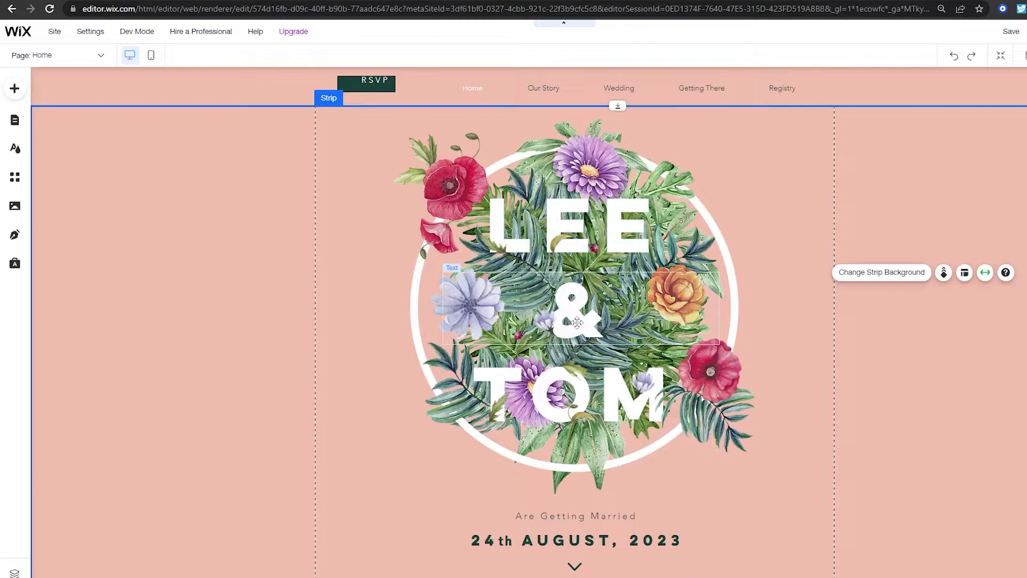
# Look through the home page sections in the editor, from the wedding date down to Accommodations.
pyautogui.scroll(-2, 575, 450)
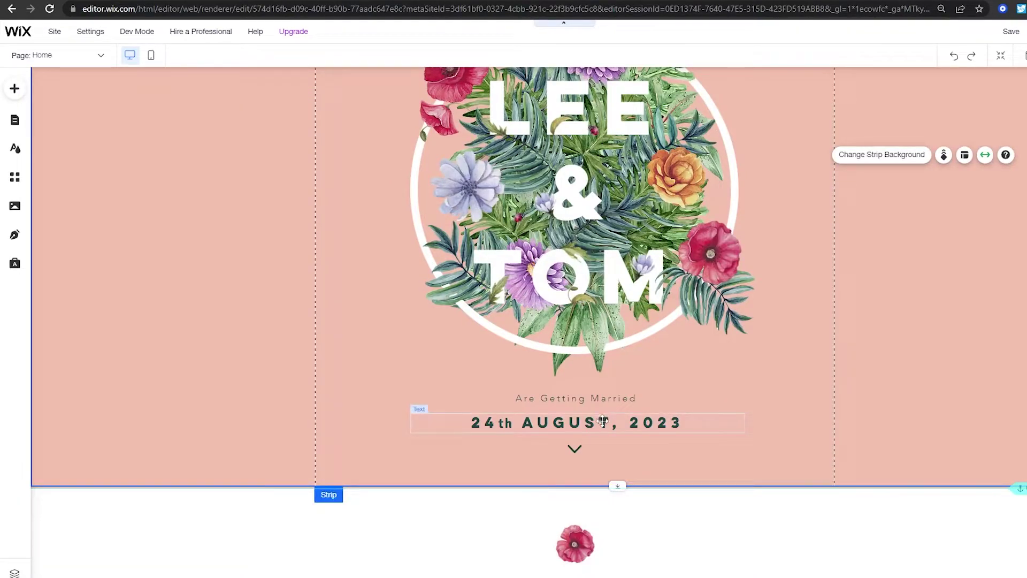
pyautogui.scroll(-4, 603, 421)
pyautogui.scroll(-7, 589, 426)
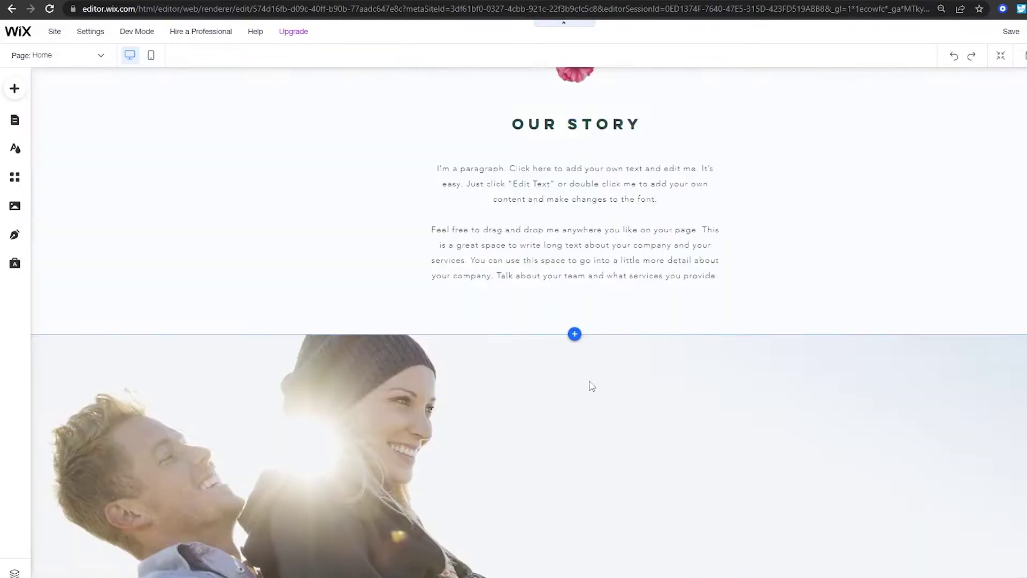
pyautogui.scroll(-15, 592, 385)
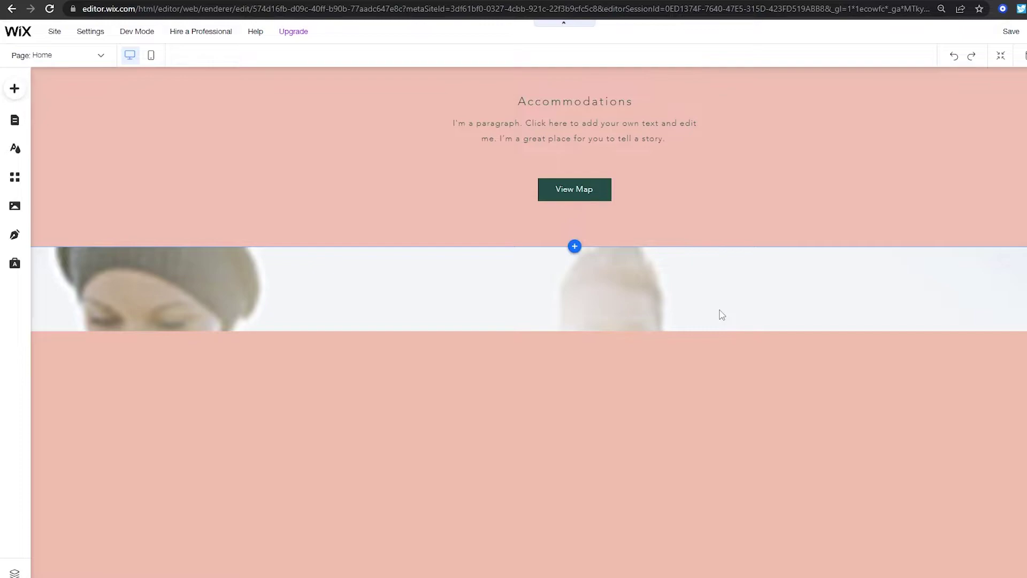
pyautogui.scroll(14, 712, 332)
pyautogui.scroll(12, 712, 332)
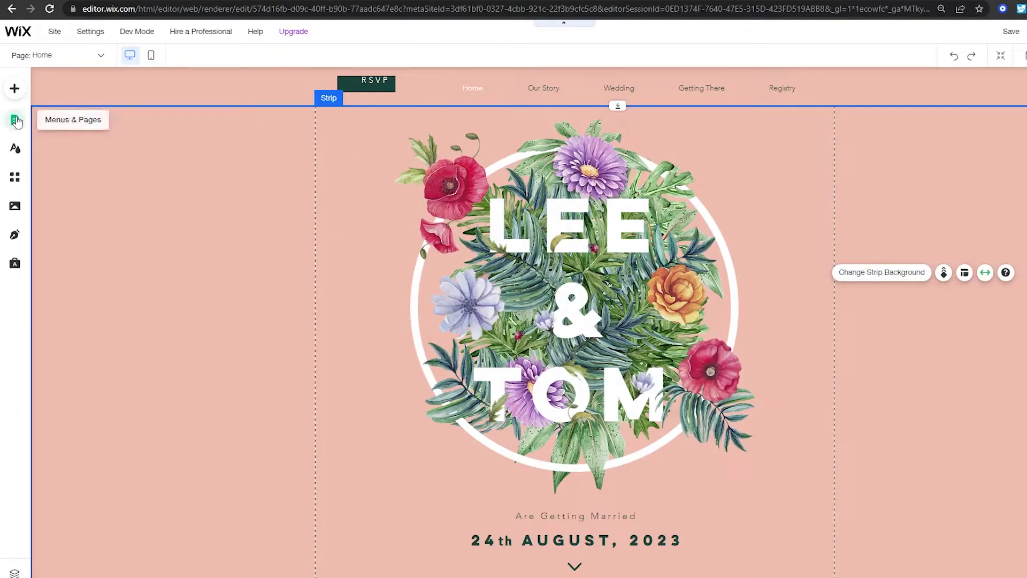
# Open the options for adding an image to the site and find the image collections.
pyautogui.click(23, 97)
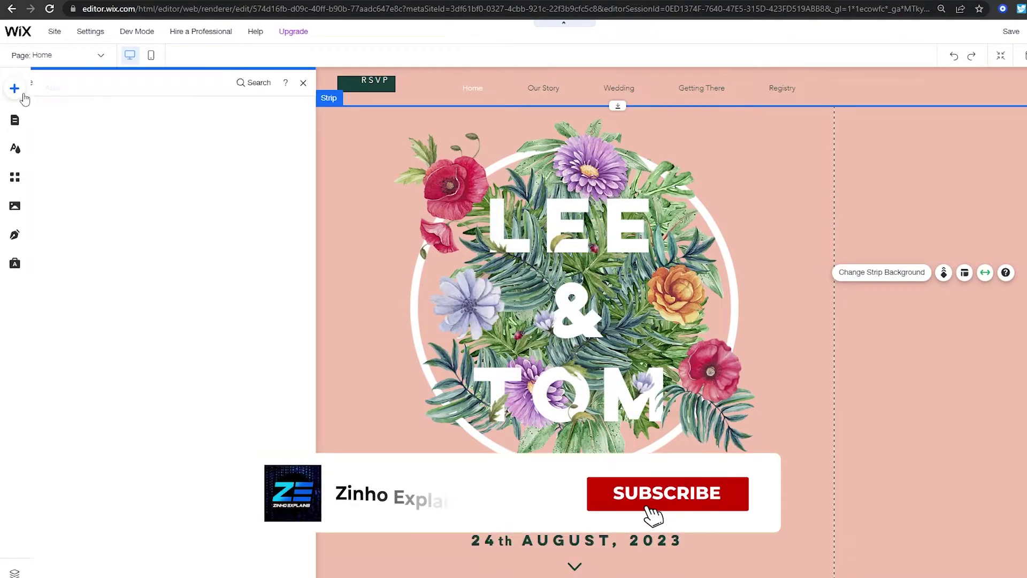
pyautogui.click(55, 149)
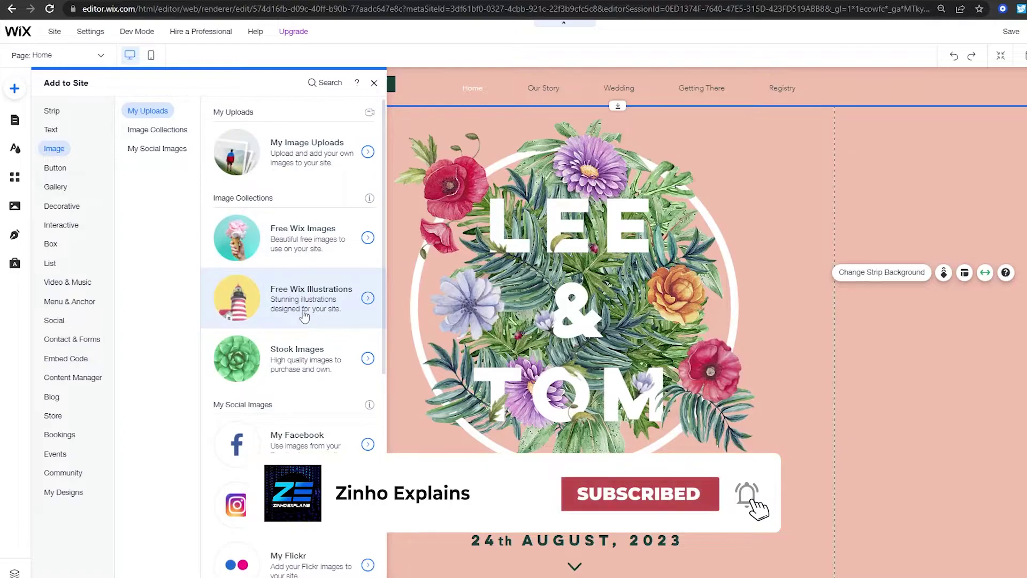
pyautogui.scroll(-1, 304, 318)
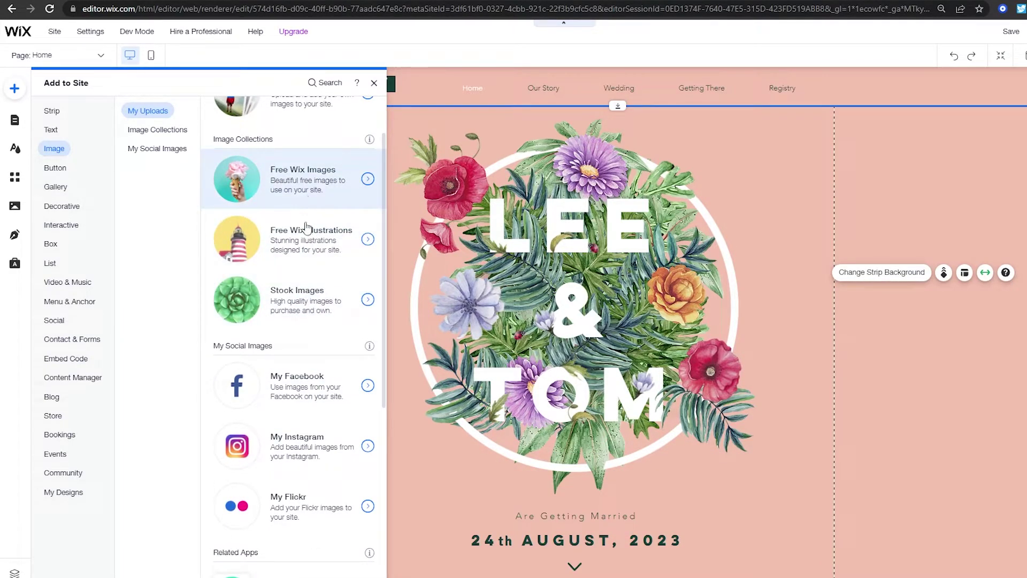
# Search the Free Wix Images collection for "flowers", browse the photos and close the collection without adding any.
pyautogui.click(369, 182)
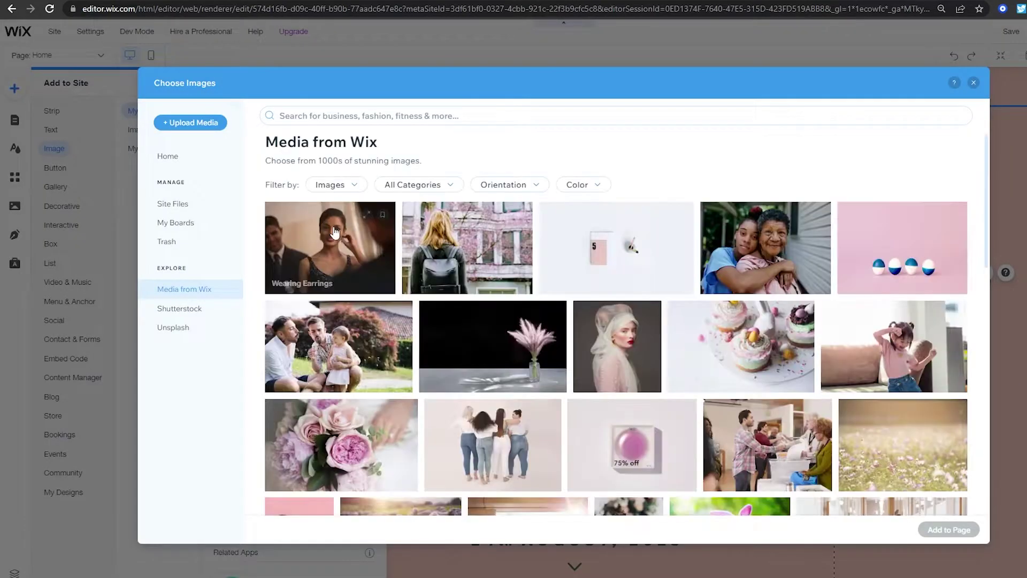
pyautogui.click(464, 124)
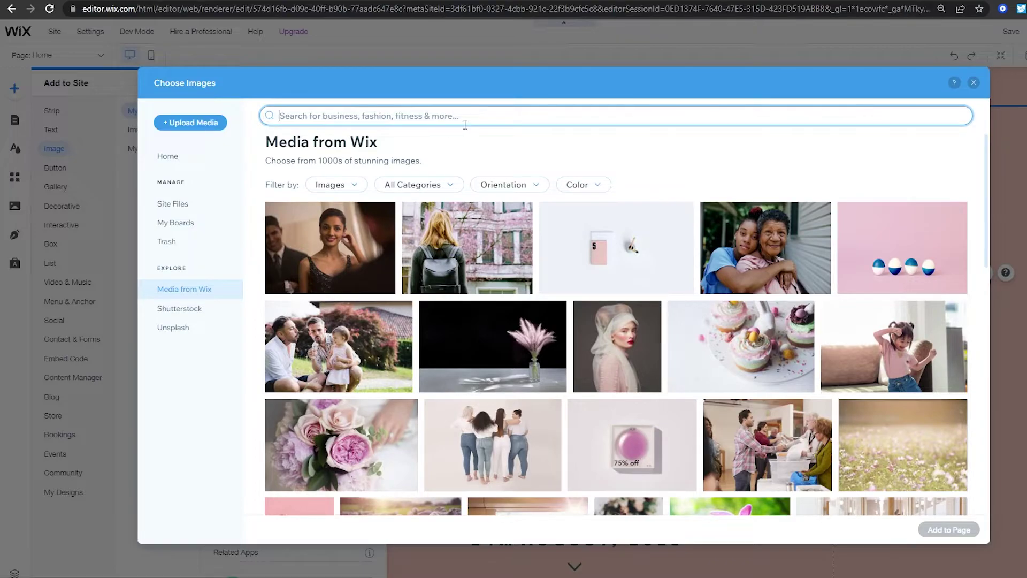
pyautogui.write('flowers')
pyautogui.press('Return')
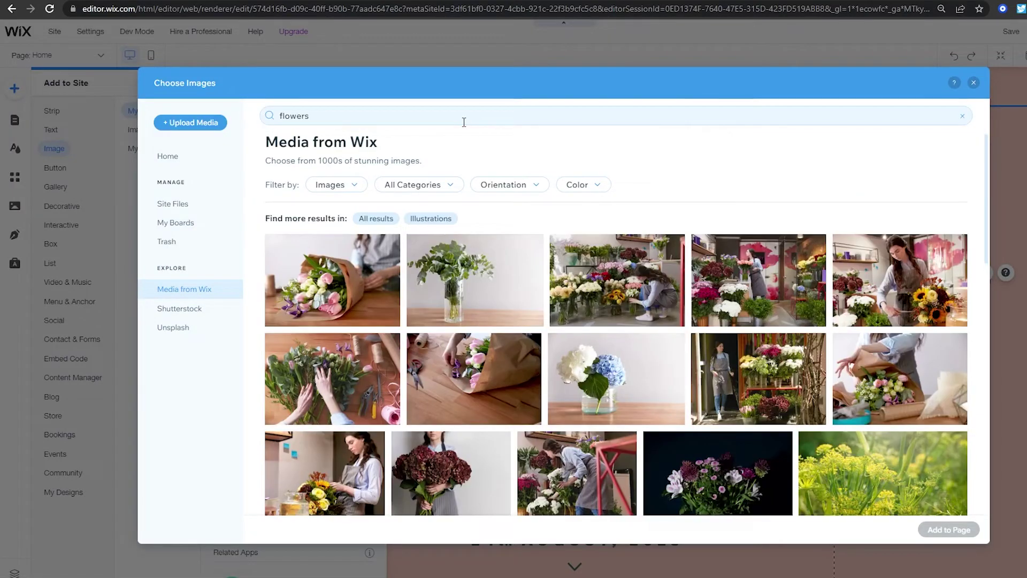
pyautogui.scroll(-3, 615, 436)
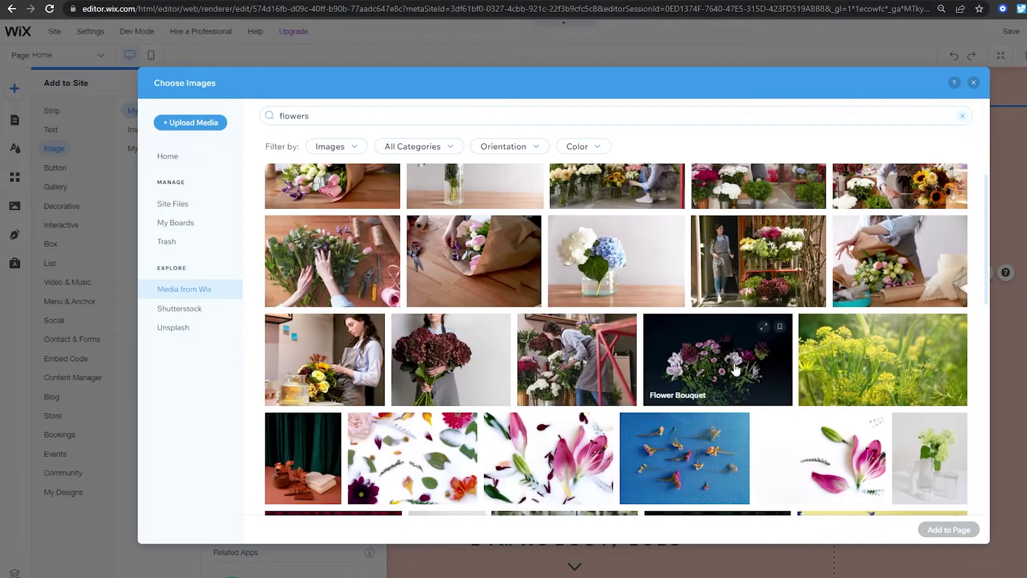
pyautogui.scroll(-2, 734, 367)
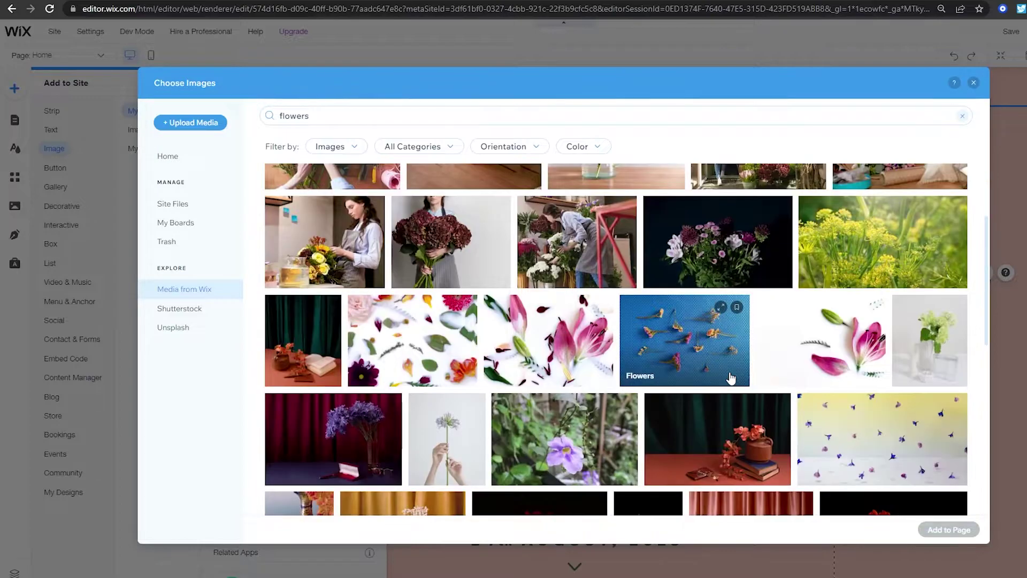
pyautogui.scroll(2, 735, 362)
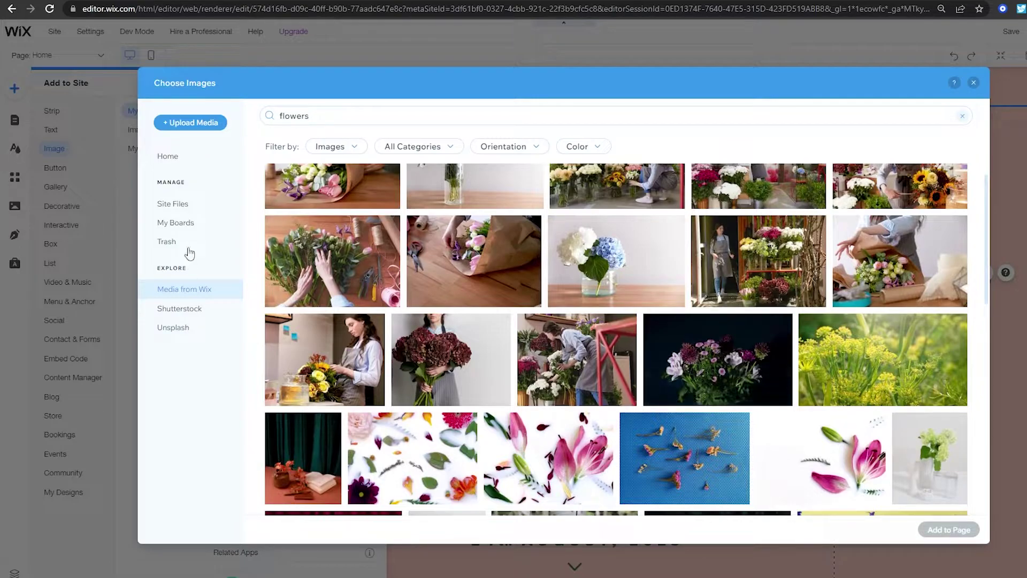
pyautogui.click(974, 82)
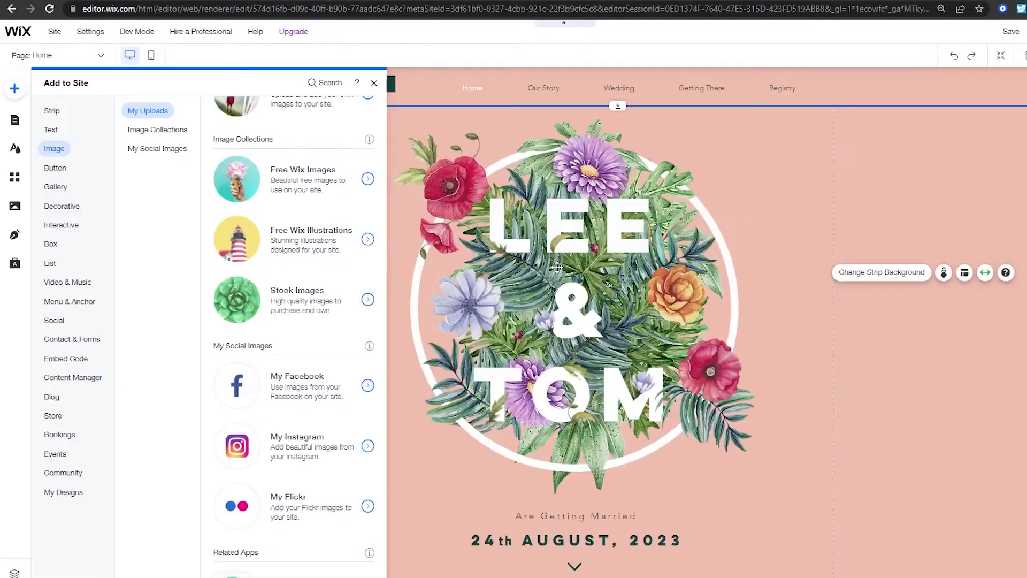
# Search the Free Wix Illustrations collection for "flowers".
pyautogui.click(365, 239)
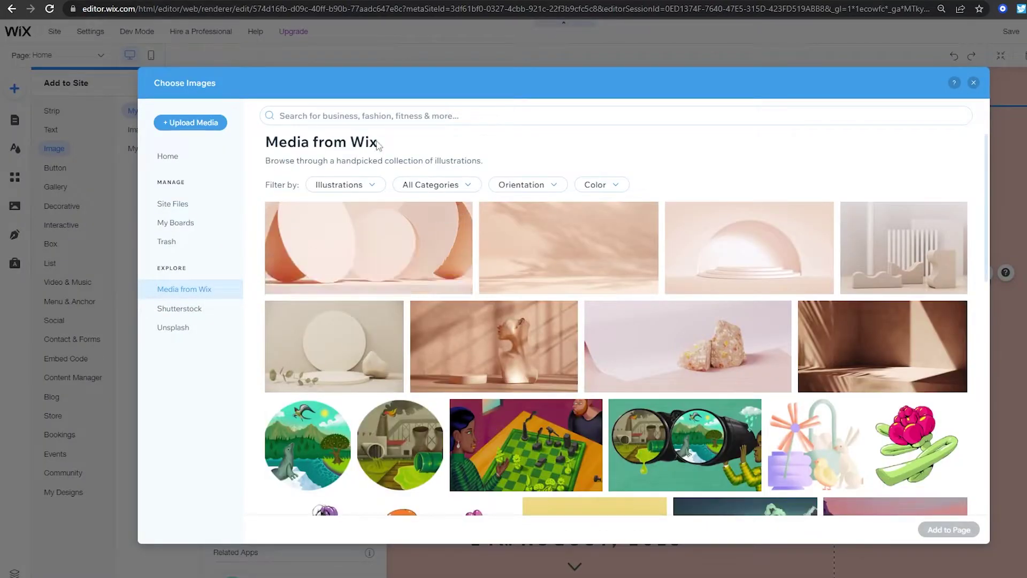
pyautogui.click(384, 115)
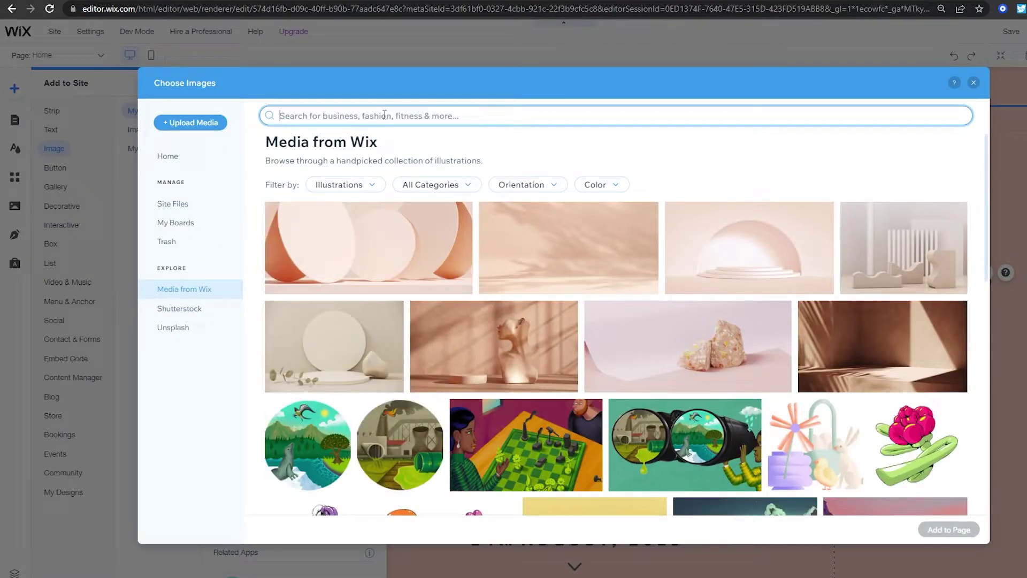
pyautogui.write('flow')
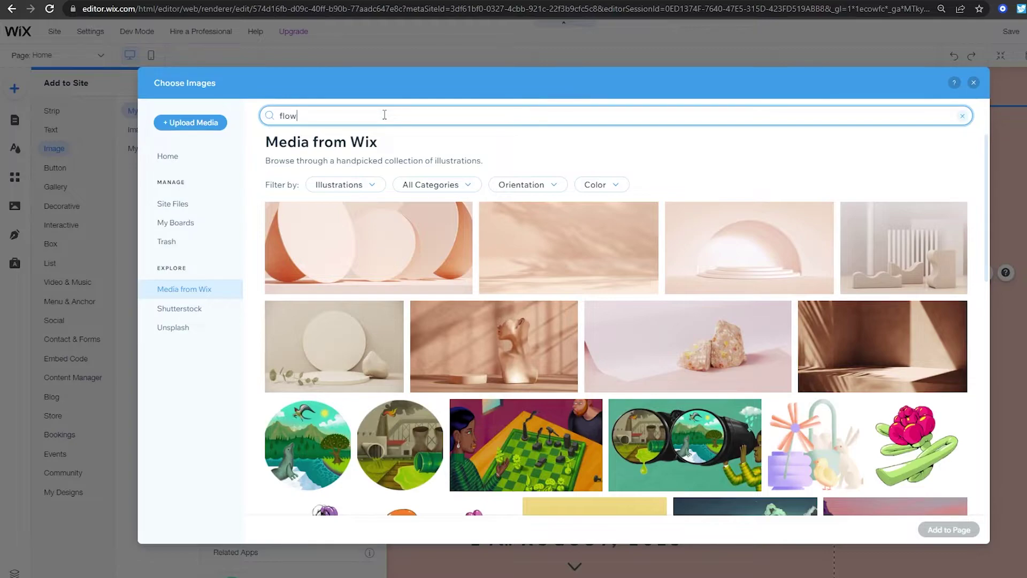
pyautogui.write('ers')
pyautogui.press('Return')
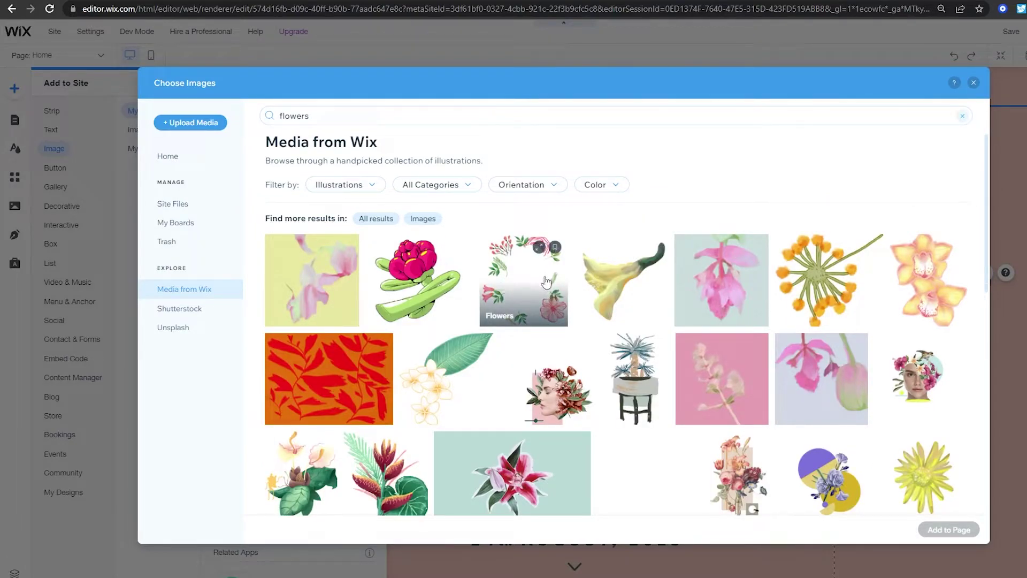
# Add the "Flowers" illustration with blossoms around an empty centre to the page and position it over the floral artwork.
pyautogui.click(545, 282)
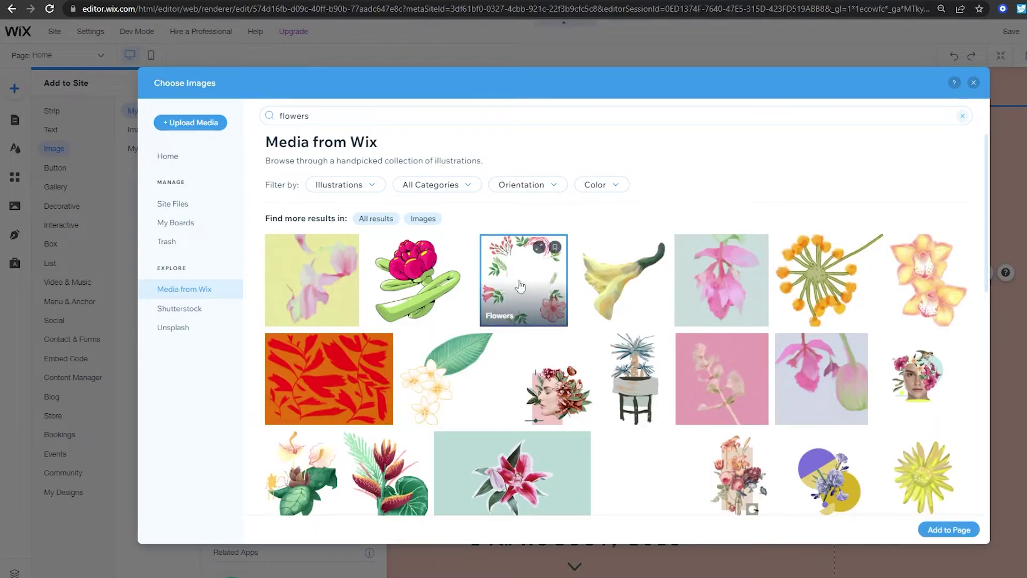
pyautogui.click(960, 530)
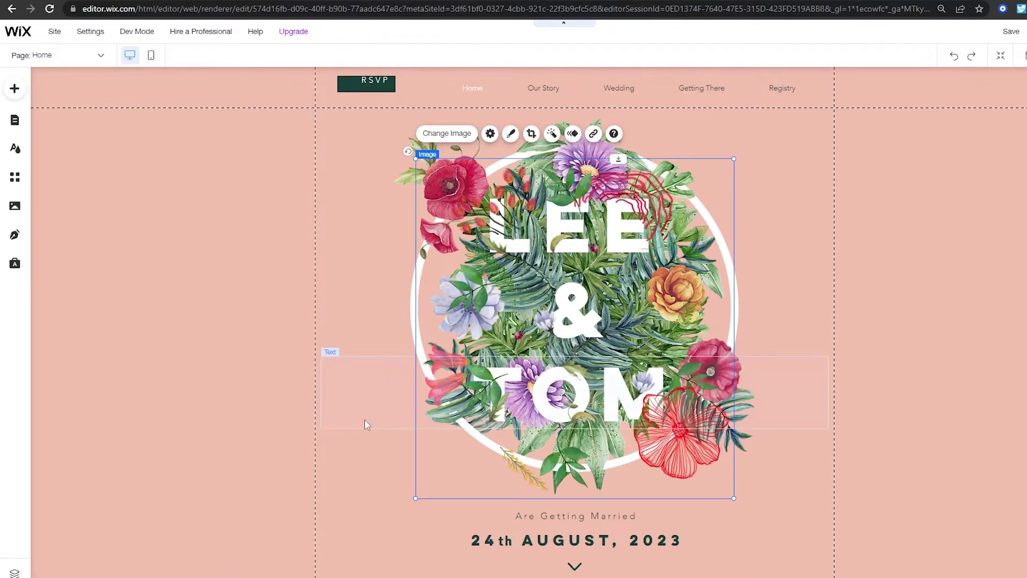
pyautogui.moveTo(701, 463)
pyautogui.mouseDown()
pyautogui.moveTo(845, 411)
pyautogui.moveTo(694, 439)
pyautogui.moveTo(691, 431)
pyautogui.moveTo(694, 451)
pyautogui.mouseUp()
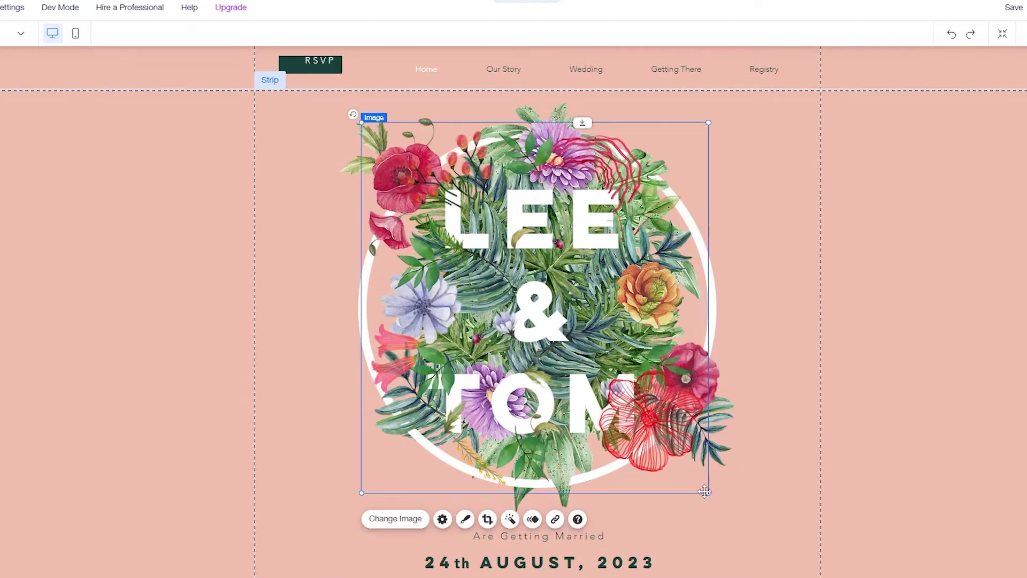
# Enlarge the added flowers illustration to about 722 by 771 px and reposition it over the floral artwork and white ring.
pyautogui.moveTo(707, 490); pyautogui.dragTo(687, 462)
pyautogui.click(720, 487)
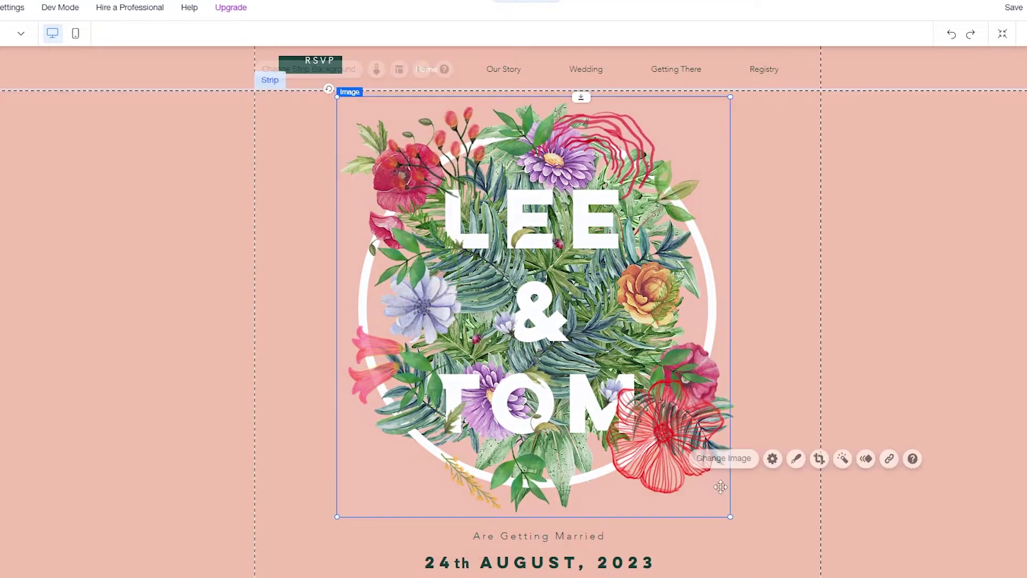
pyautogui.moveTo(730, 516); pyautogui.dragTo(756, 551)
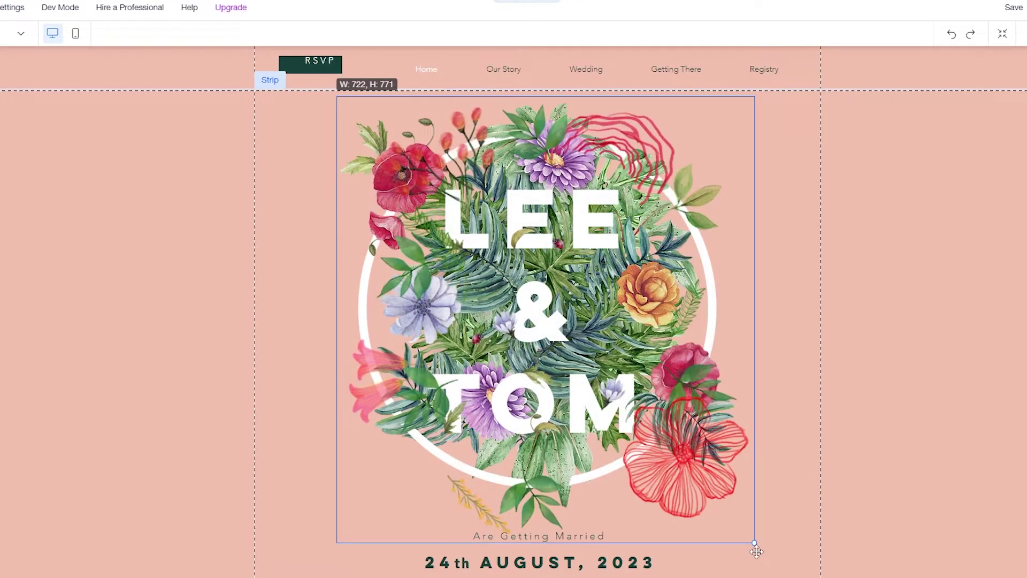
pyautogui.moveTo(720, 502); pyautogui.dragTo(738, 409)
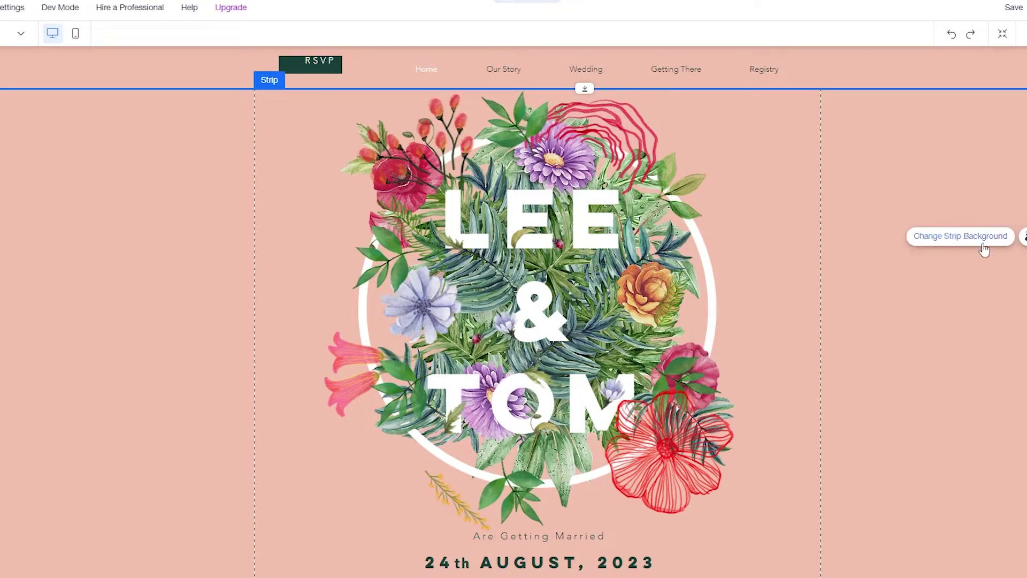
# Change the hero strip's background from a solid colour to the preset radial gradient running from pale yellow to teal green.
pyautogui.click(983, 247)
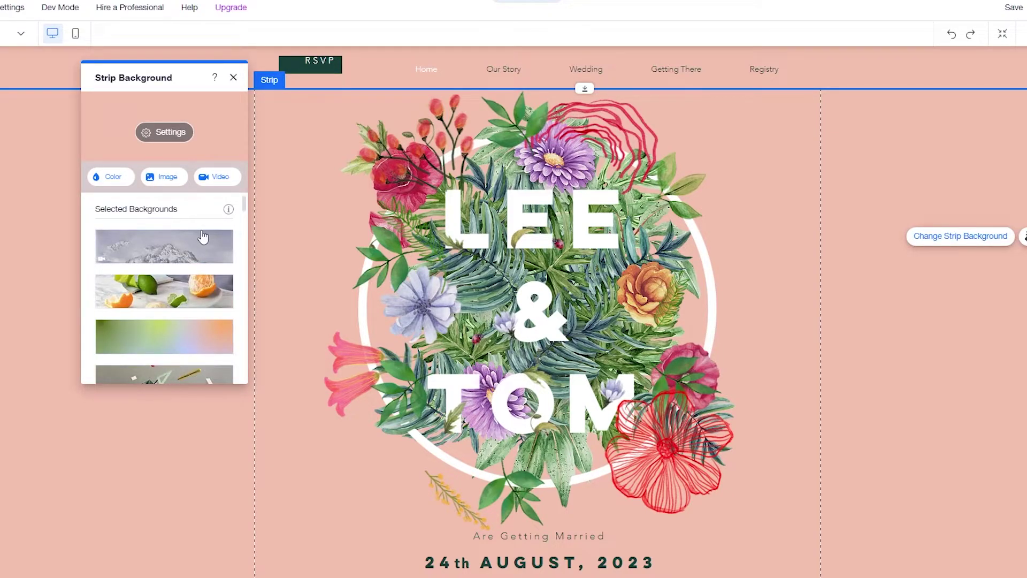
pyautogui.click(110, 177)
pyautogui.click(218, 306)
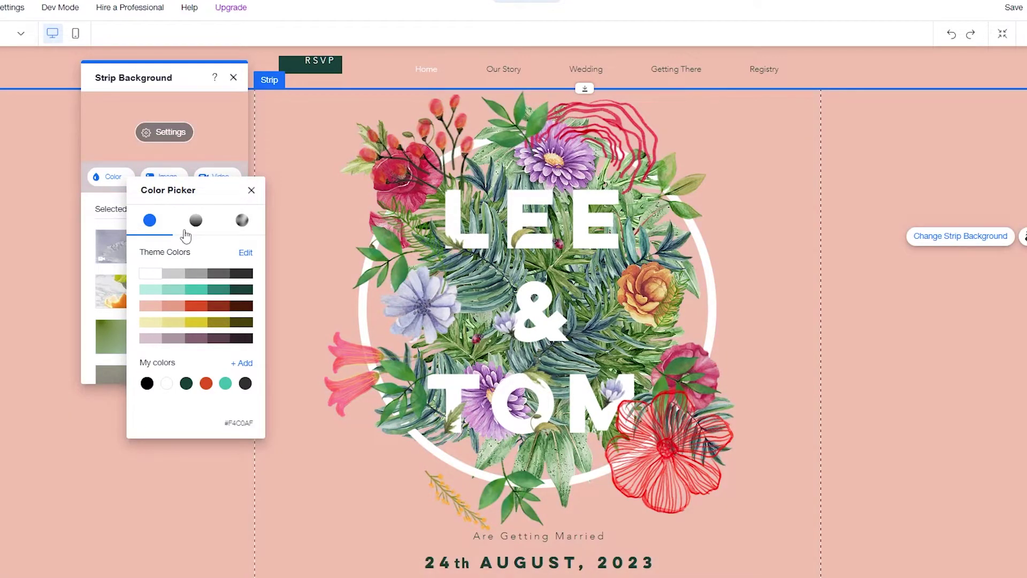
pyautogui.click(187, 230)
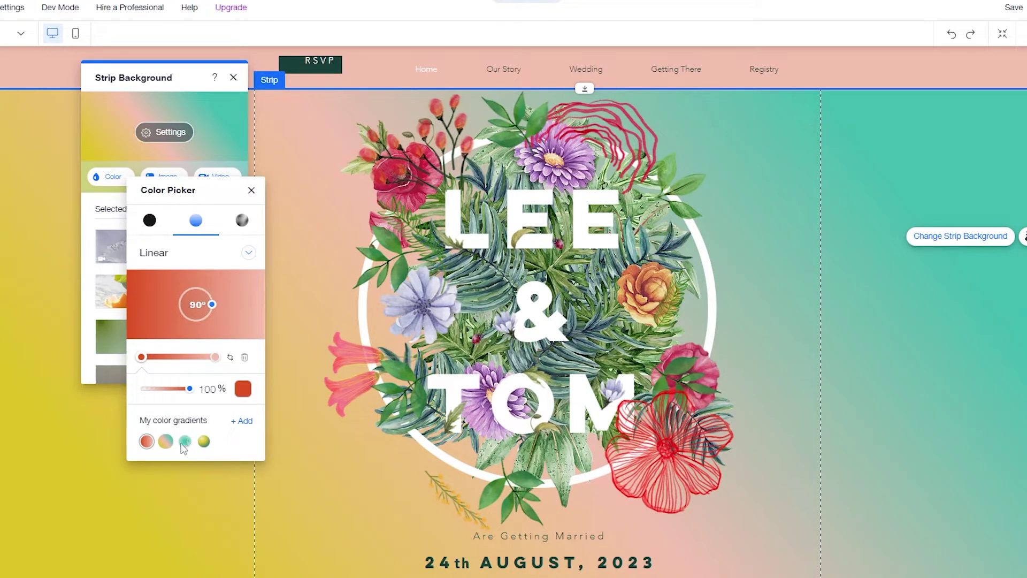
pyautogui.click(184, 443)
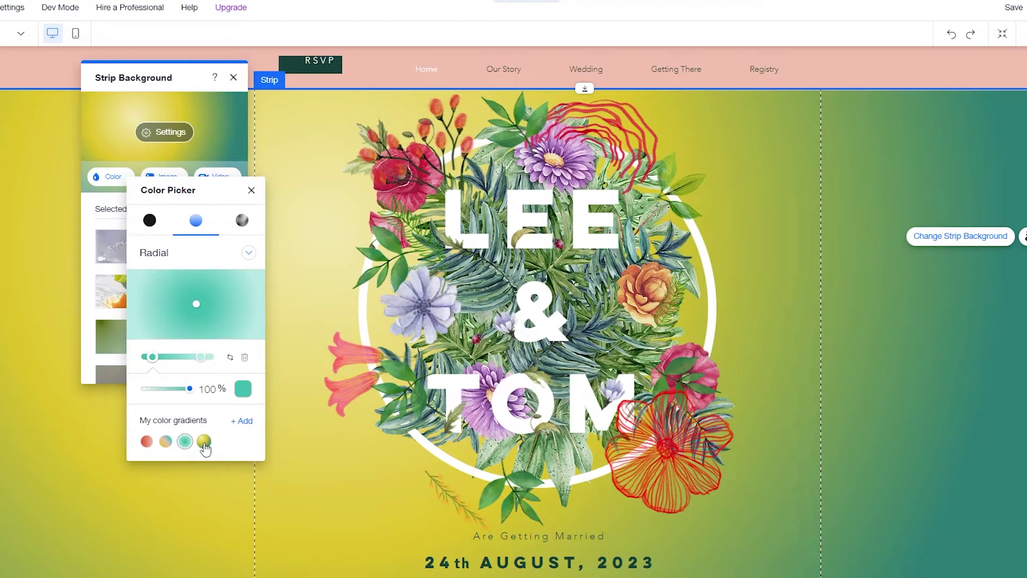
pyautogui.click(204, 442)
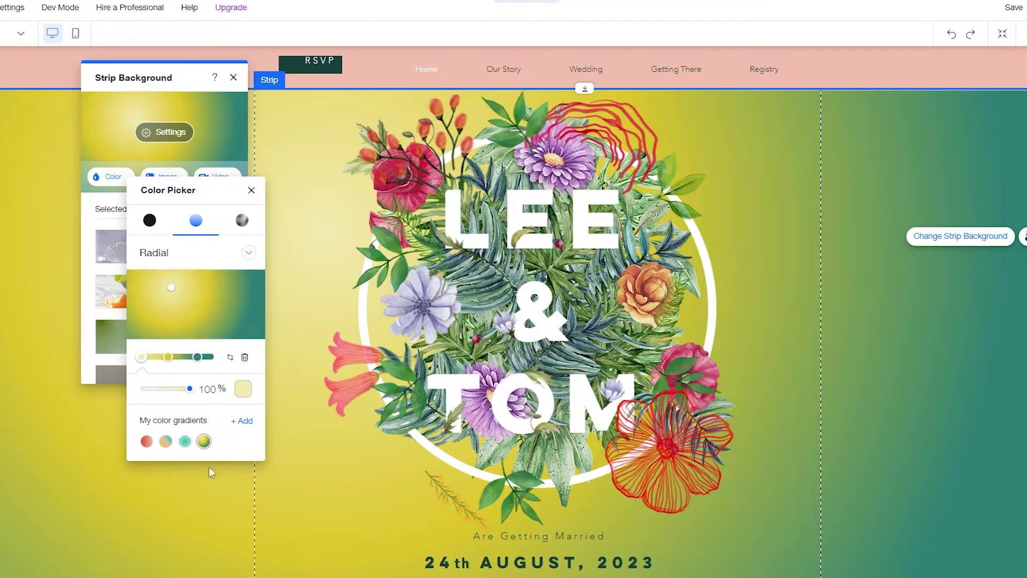
pyautogui.click(252, 191)
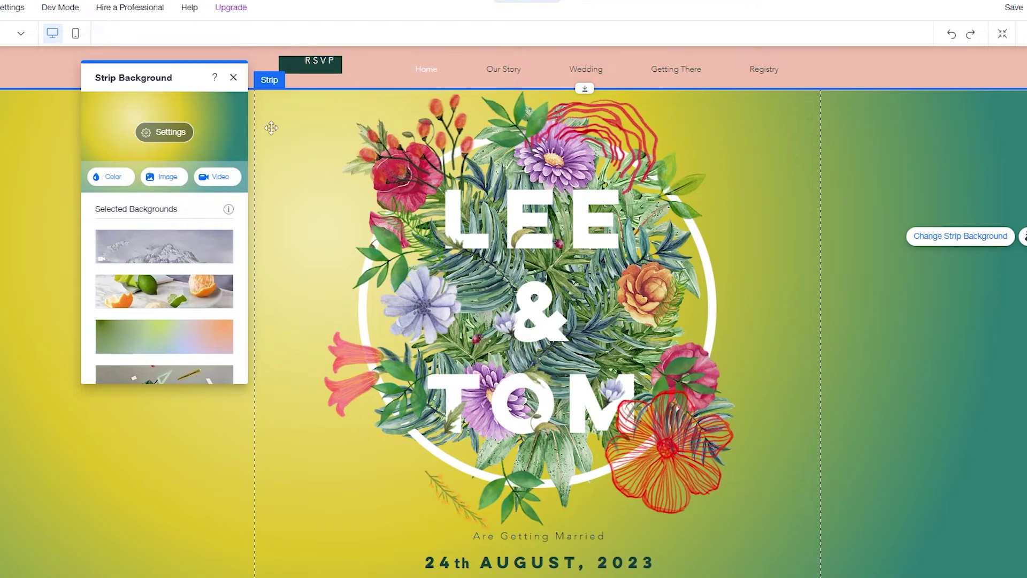
pyautogui.click(234, 78)
# Examine the ready-made header designs, from the themed headers down to the coloured ones, without applying any.
pyautogui.click(191, 62)
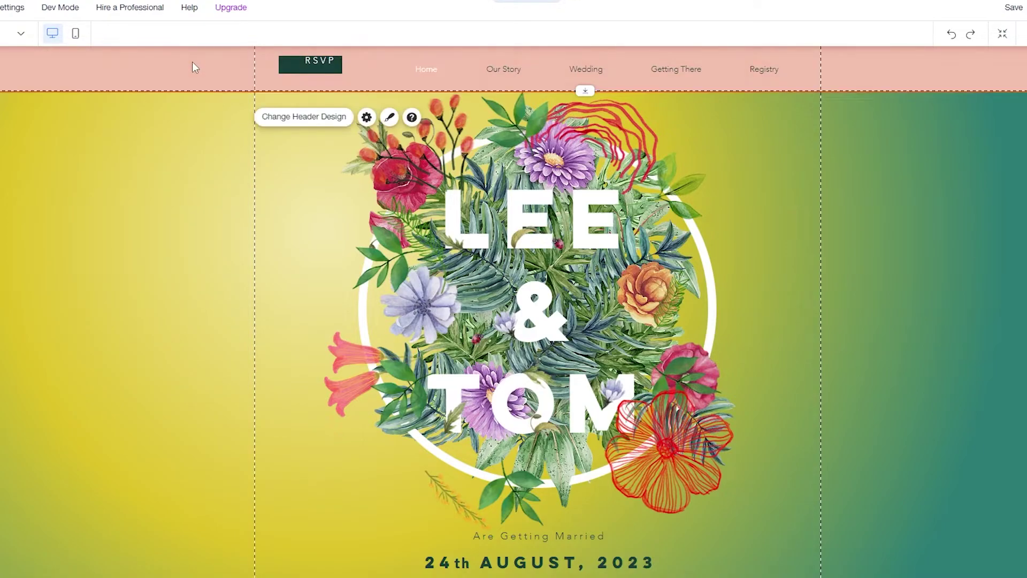
pyautogui.click(387, 118)
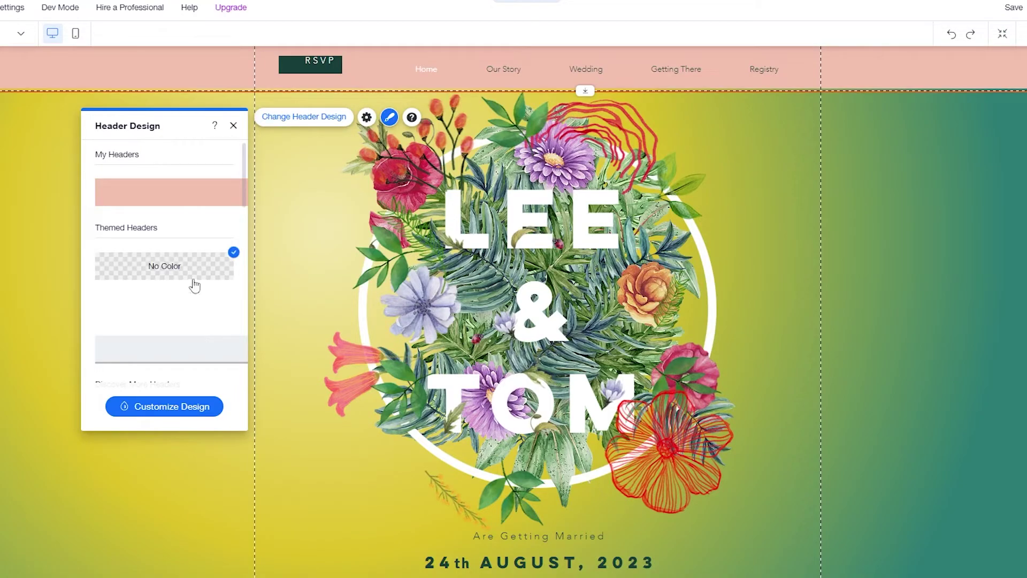
pyautogui.scroll(-2, 198, 299)
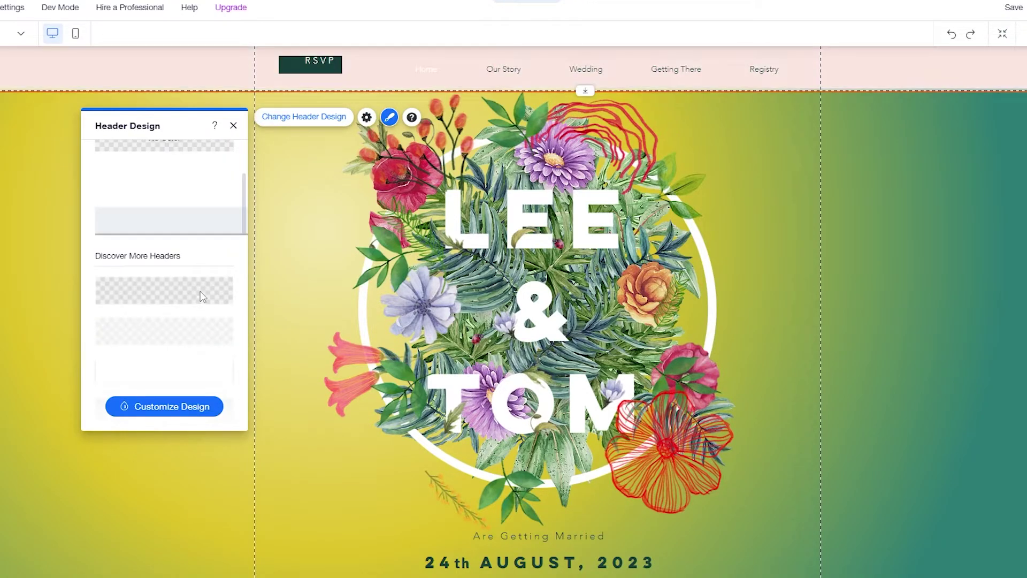
pyautogui.scroll(3, 202, 293)
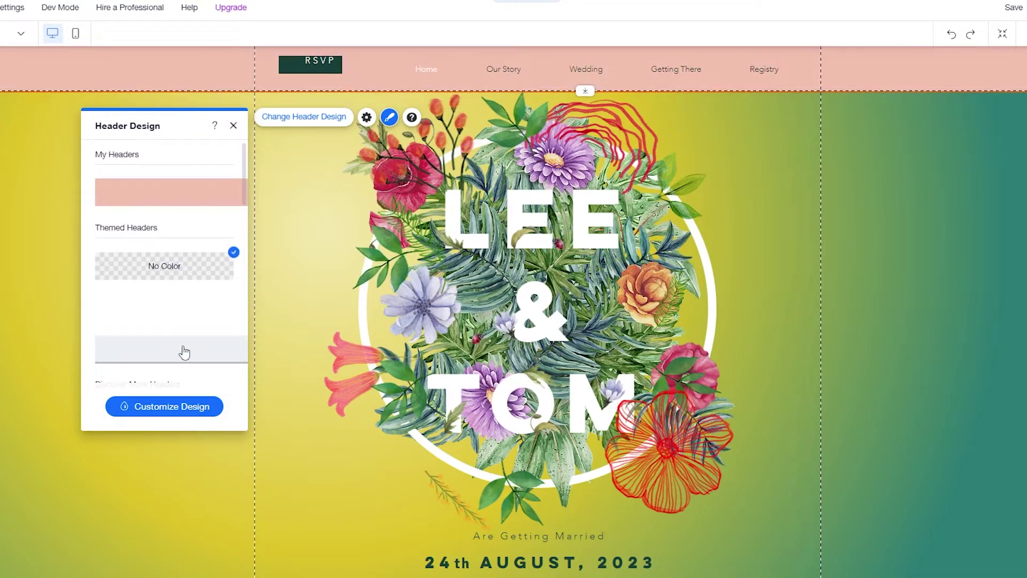
pyautogui.scroll(-5, 184, 351)
pyautogui.scroll(2, 184, 348)
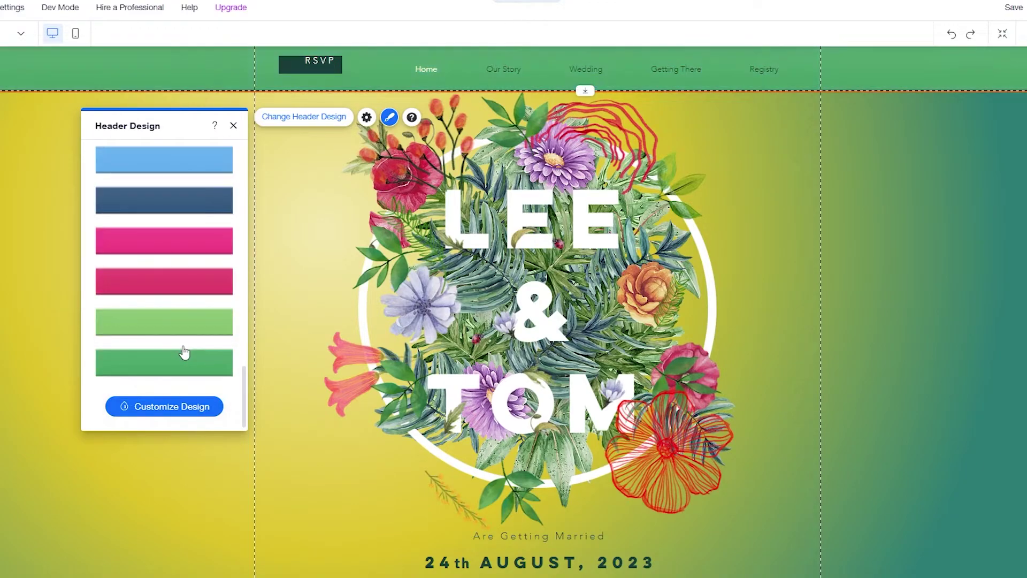
pyautogui.scroll(-4, 187, 369)
pyautogui.scroll(10, 187, 375)
# Customize the header design, trying the boxed presets, and apply the full-width preset with a separate centre background.
pyautogui.click(184, 408)
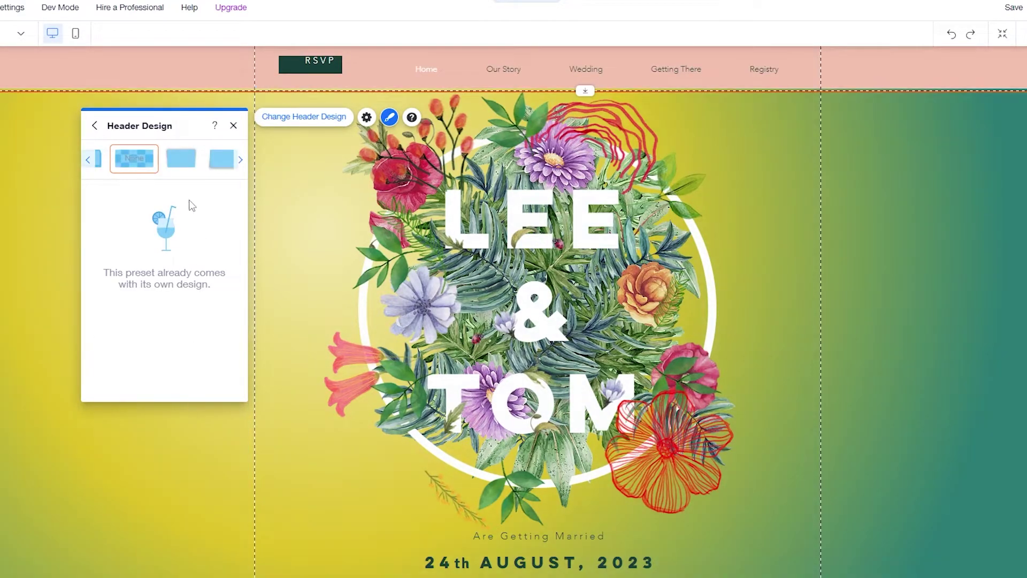
pyautogui.click(183, 169)
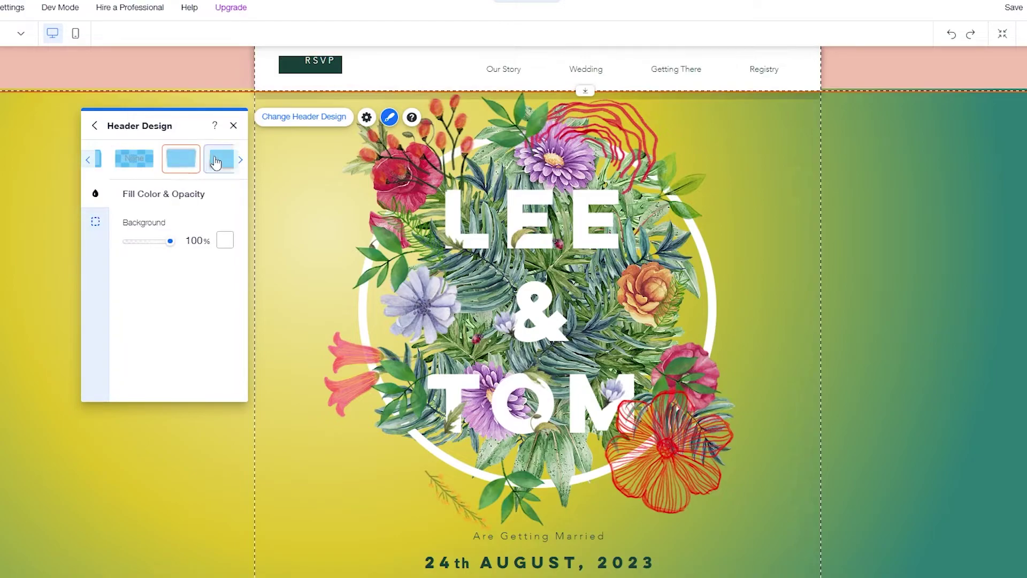
pyautogui.click(221, 168)
pyautogui.click(134, 158)
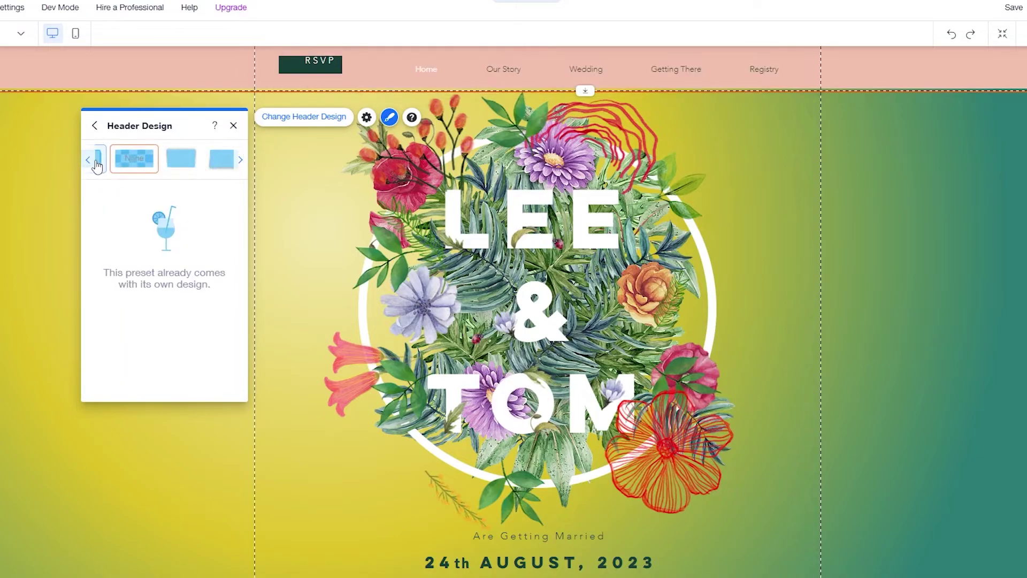
pyautogui.click(89, 164)
pyautogui.click(88, 163)
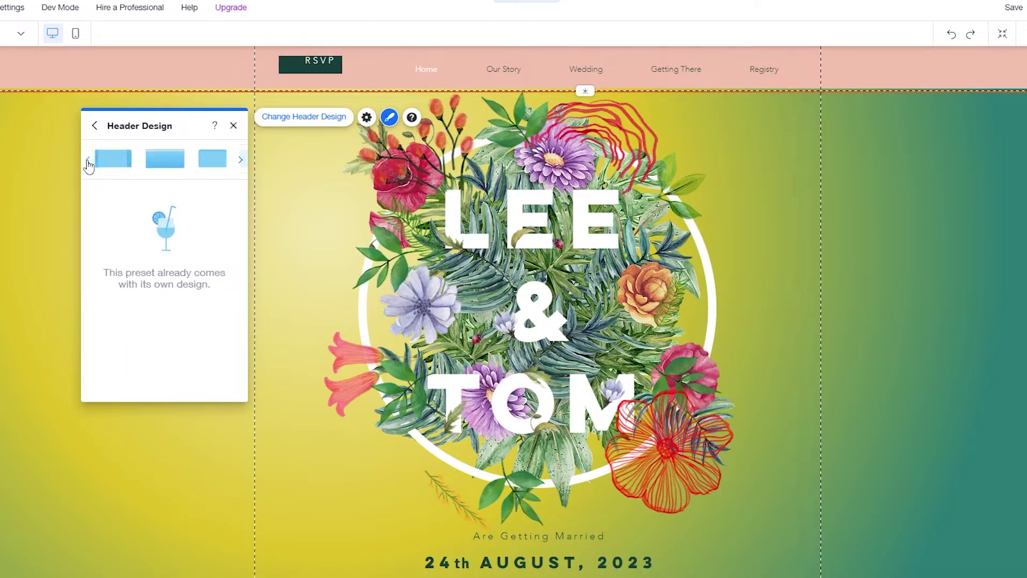
pyautogui.click(151, 170)
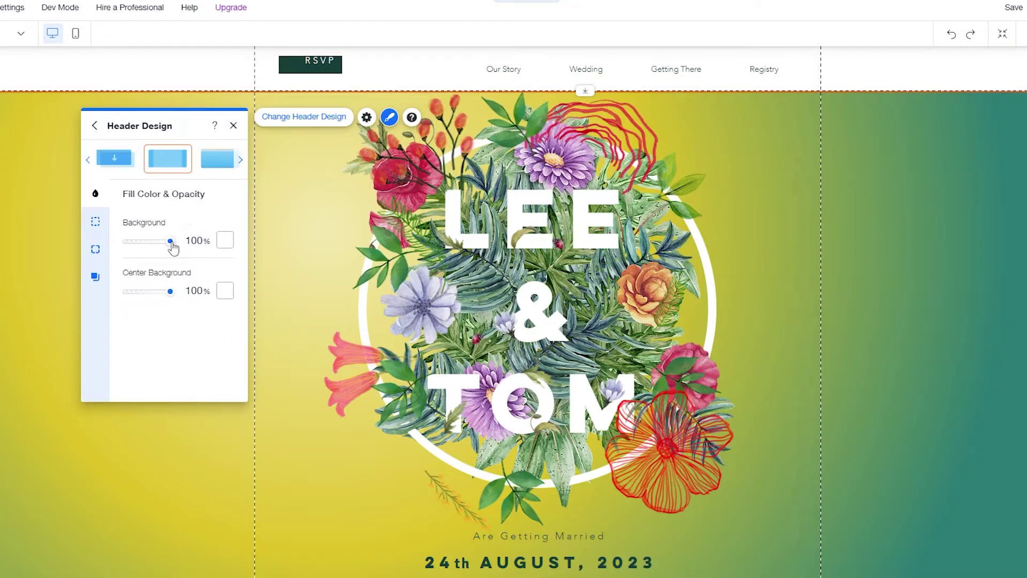
# Try the opacity controls for the header's background and centre background, and review its border, corner and shadow settings.
pyautogui.moveTo(170, 240); pyautogui.dragTo(184, 256)
pyautogui.moveTo(170, 292); pyautogui.dragTo(119, 298)
pyautogui.click(95, 221)
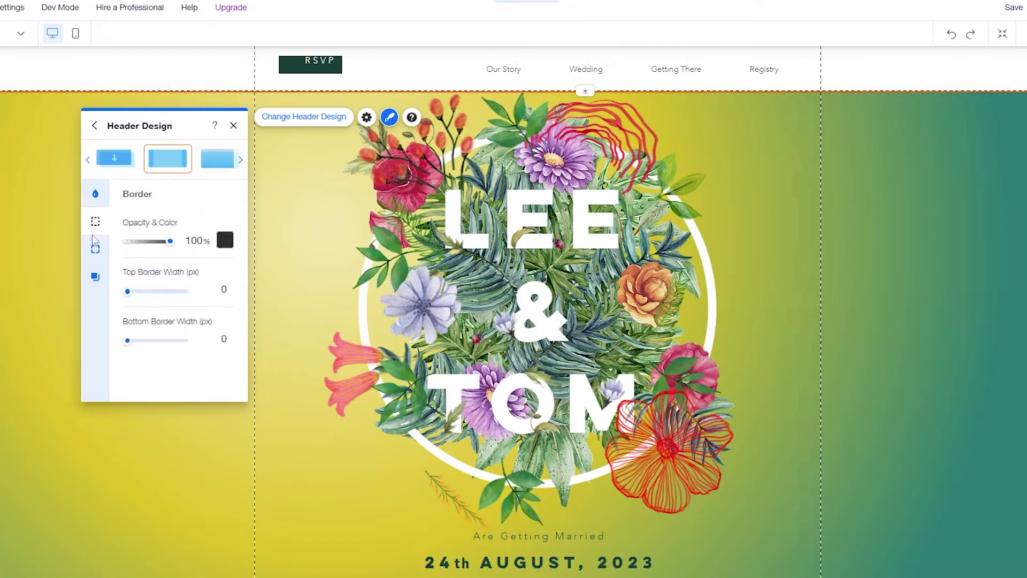
pyautogui.click(95, 250)
pyautogui.click(95, 277)
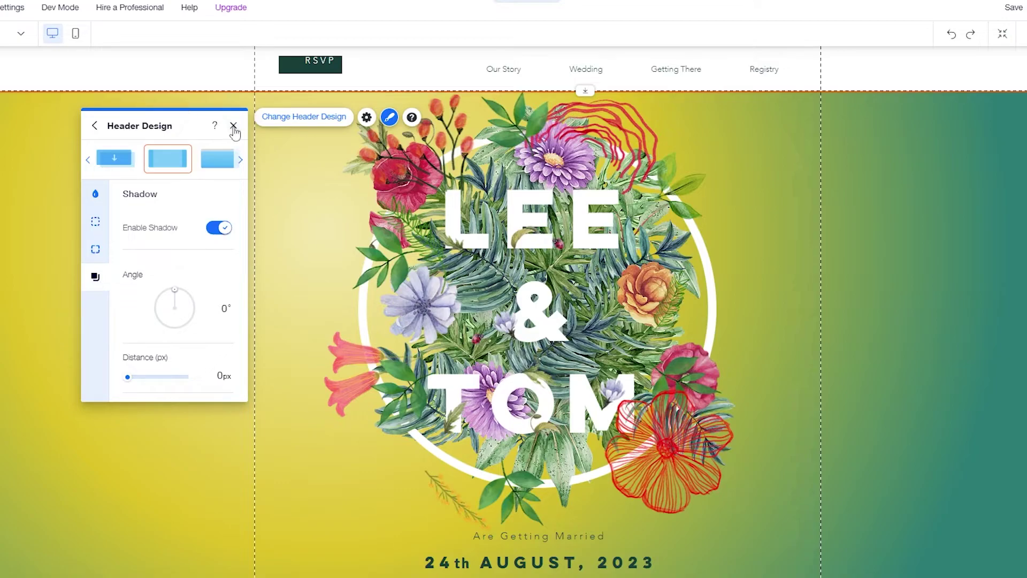
pyautogui.click(94, 125)
pyautogui.press('Escape')
pyautogui.click(324, 127)
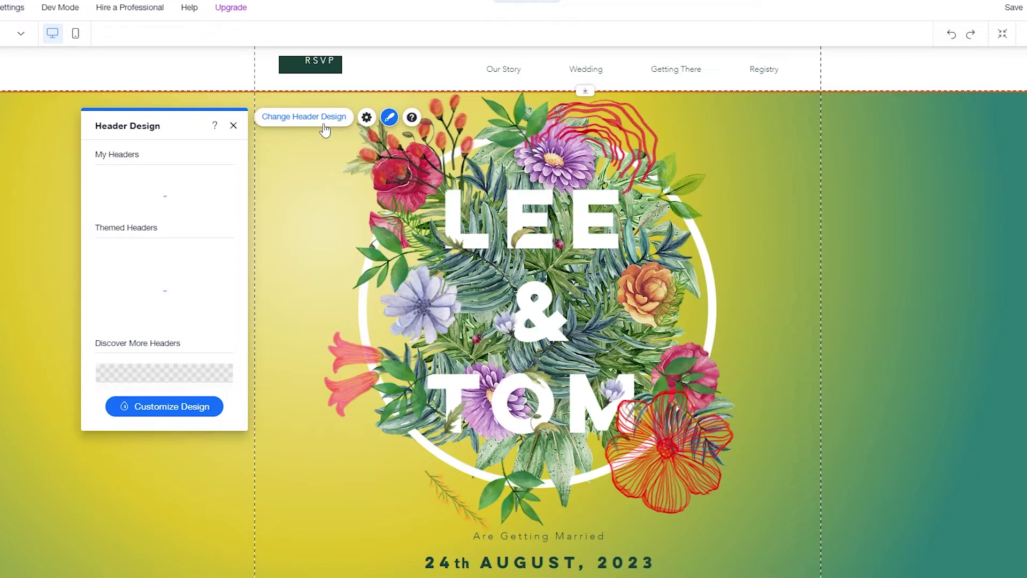
# Set the header's scroll behaviour to Fades out after trying Scrolls with site, and close the scroll settings.
pyautogui.click(366, 116)
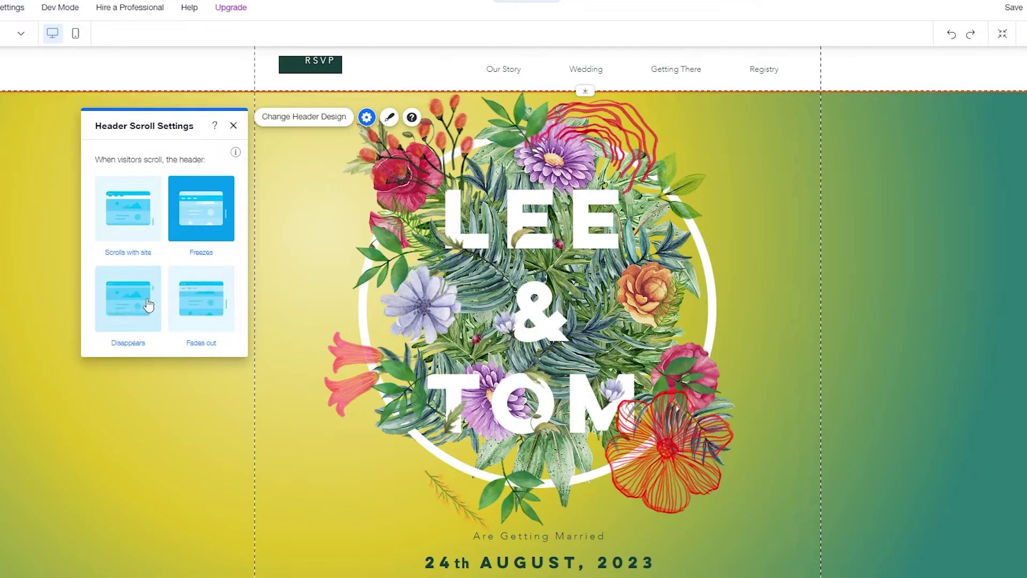
pyautogui.click(146, 226)
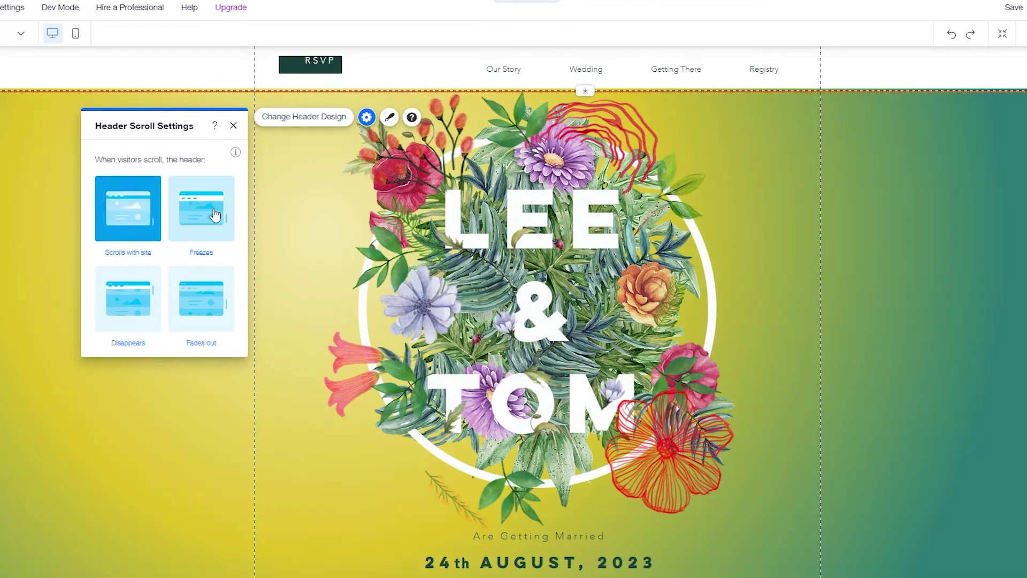
pyautogui.click(208, 312)
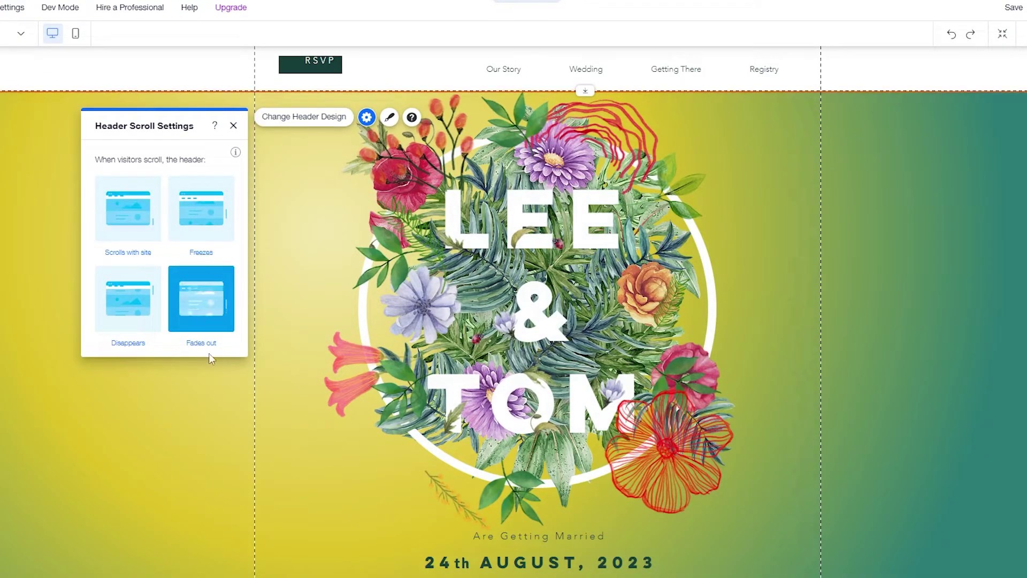
pyautogui.click(8, 187)
pyautogui.scroll(-2, 66, 244)
pyautogui.scroll(2, 126, 244)
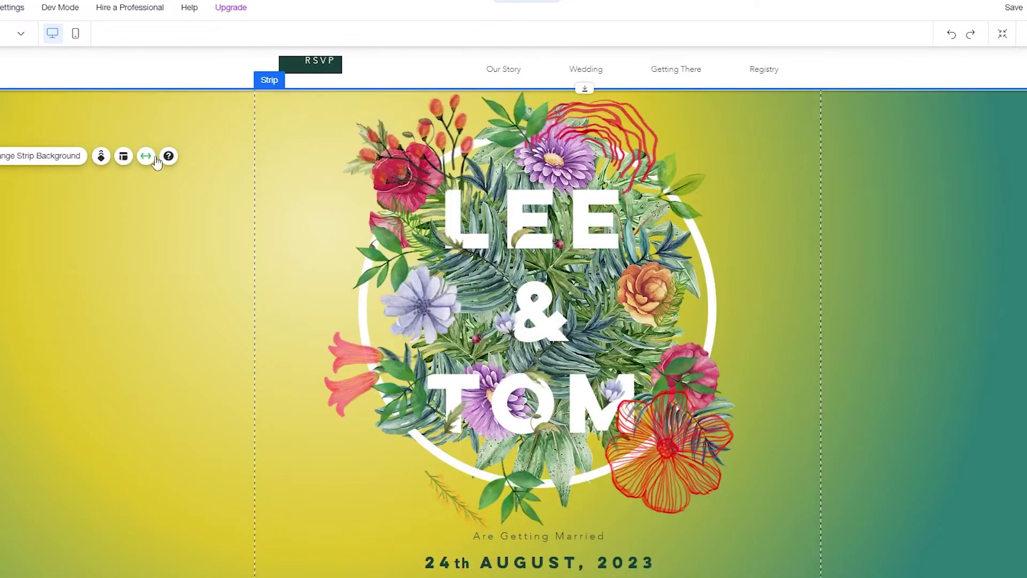
# Set the colour behind the couple photo strip below Our Story to the mid-grey theme colour.
pyautogui.click(860, 213)
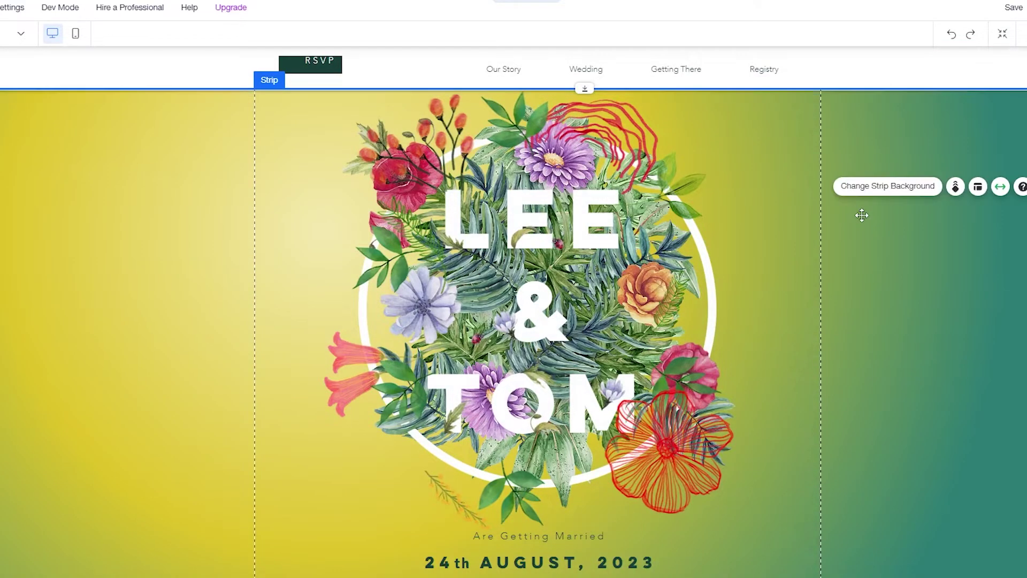
pyautogui.scroll(-3, 864, 216)
pyautogui.scroll(-5, 866, 220)
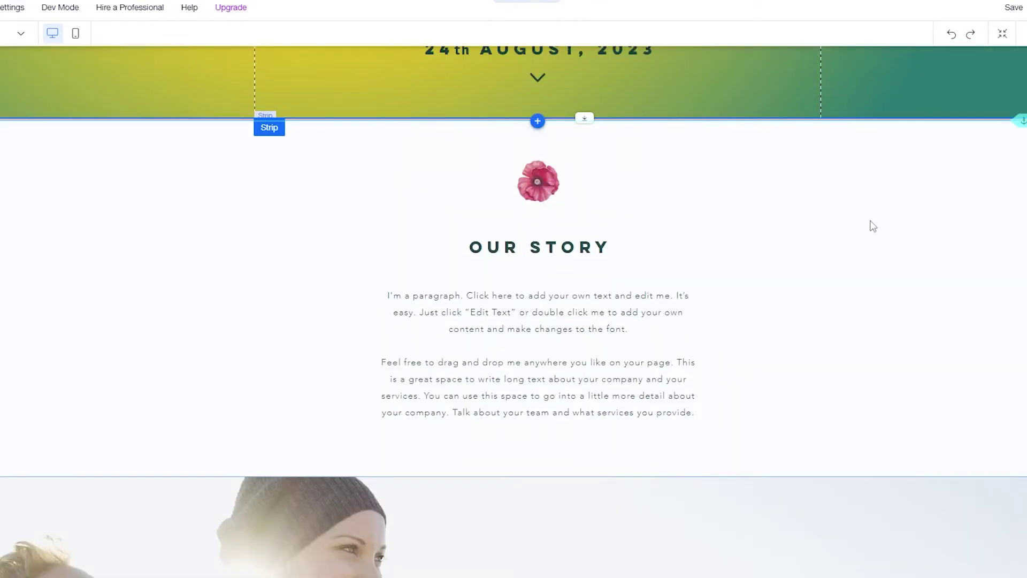
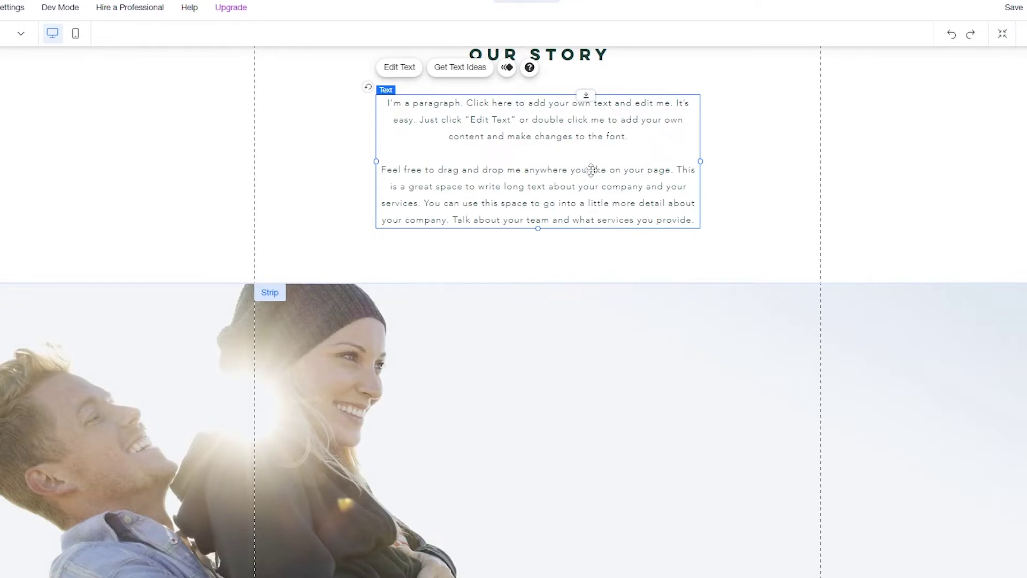
pyautogui.scroll(-2, 591, 188)
pyautogui.scroll(-4, 595, 297)
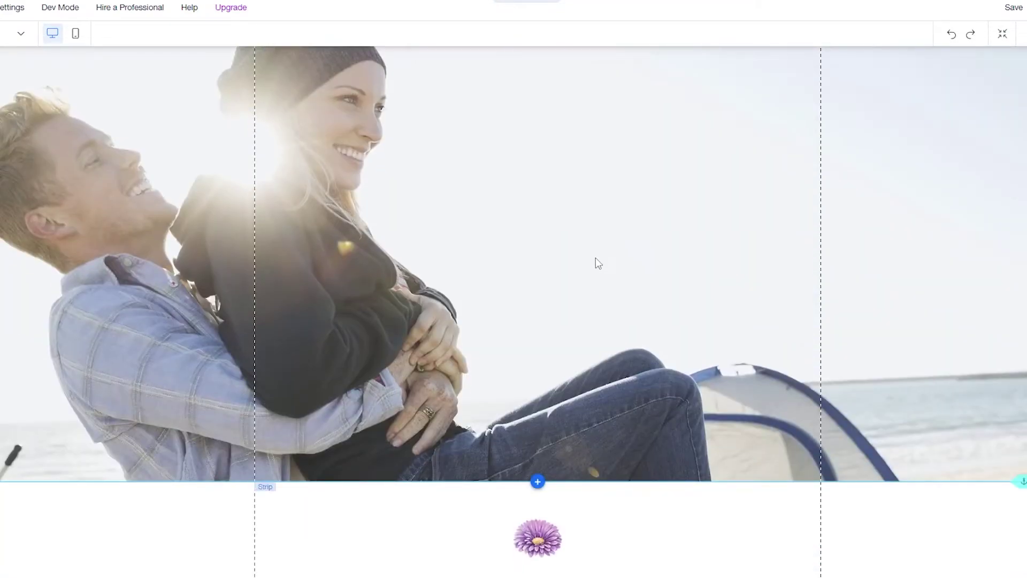
pyautogui.scroll(4, 191, 256)
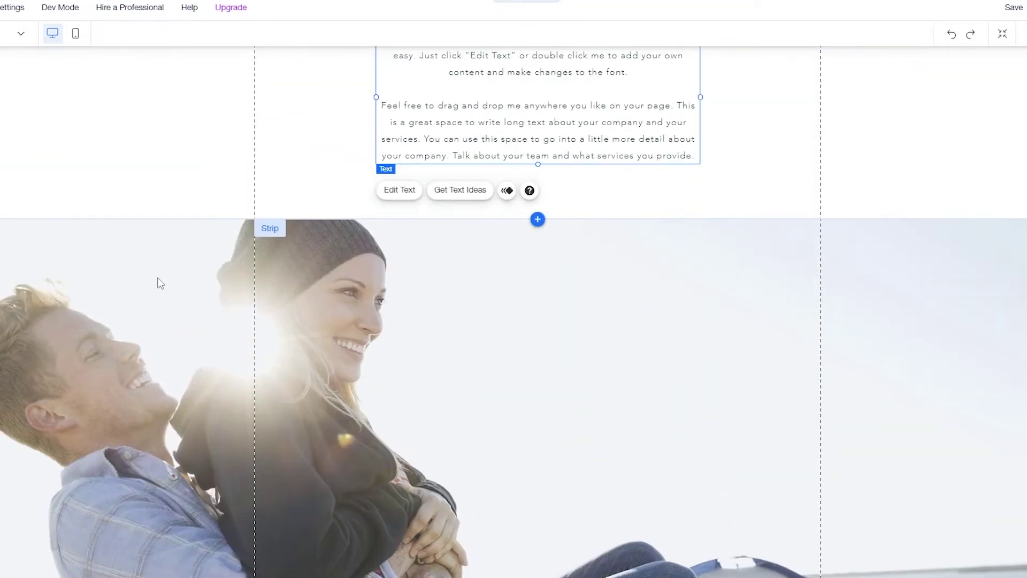
pyautogui.click(156, 278)
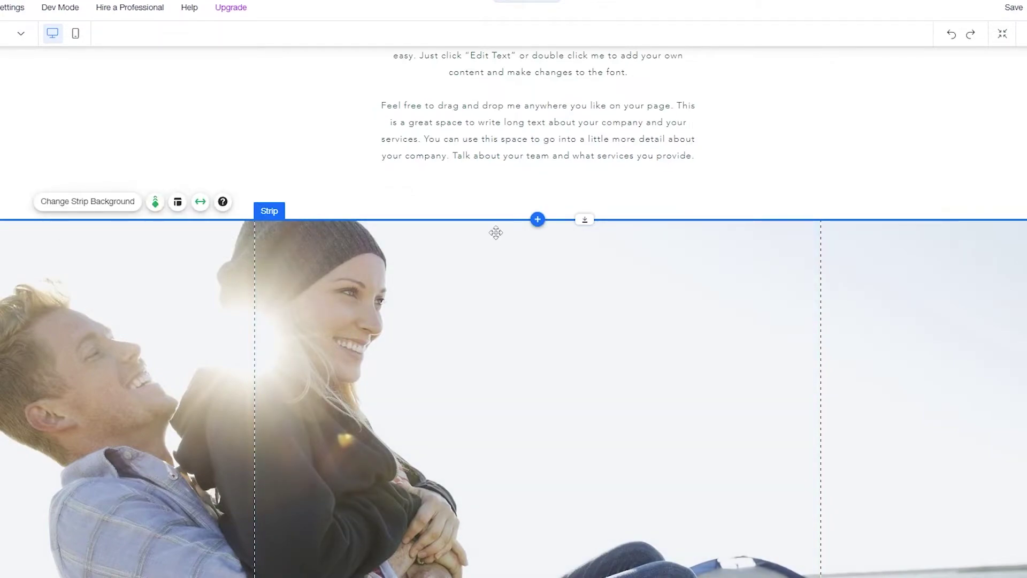
pyautogui.click(116, 201)
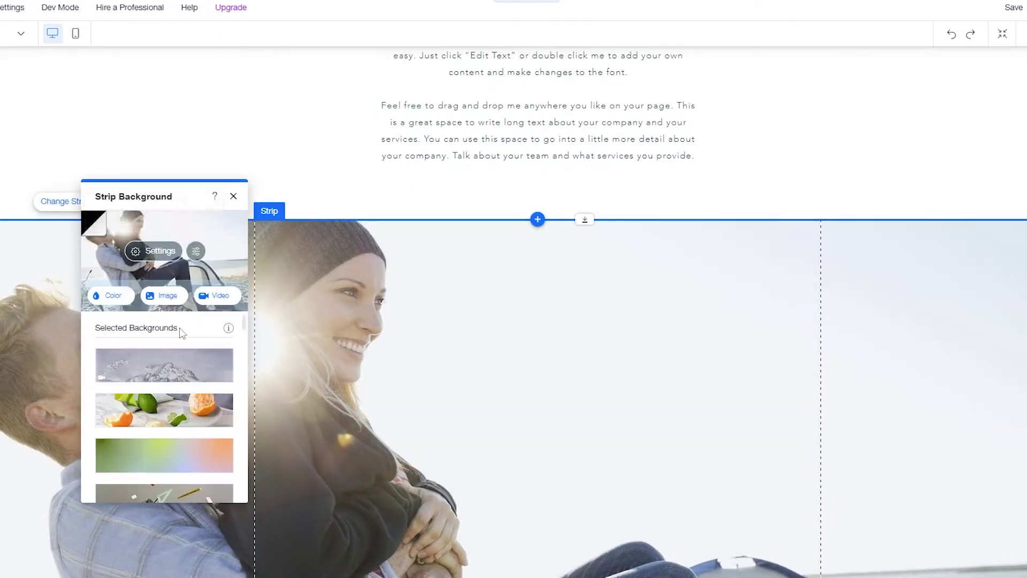
pyautogui.click(96, 224)
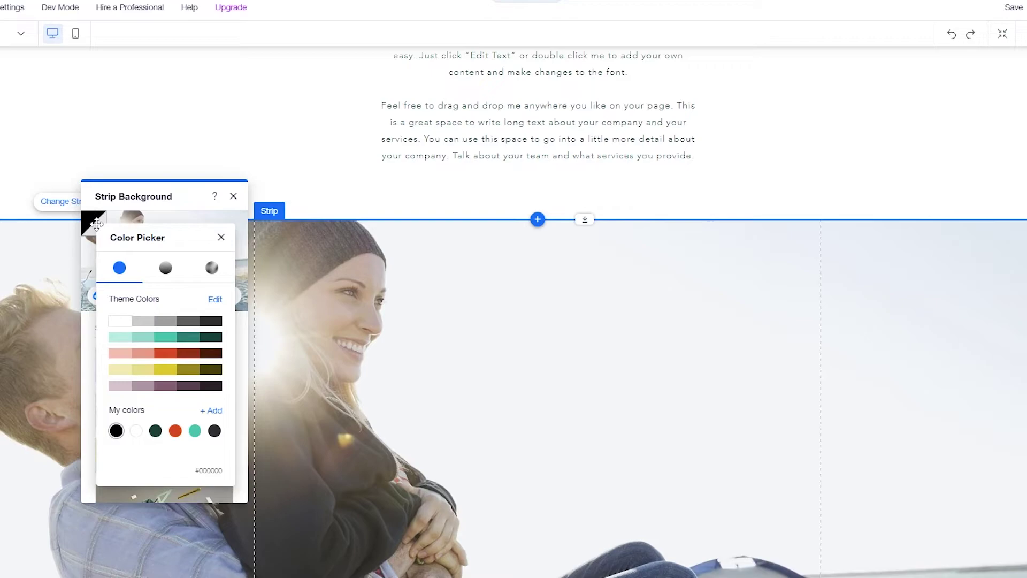
pyautogui.click(165, 322)
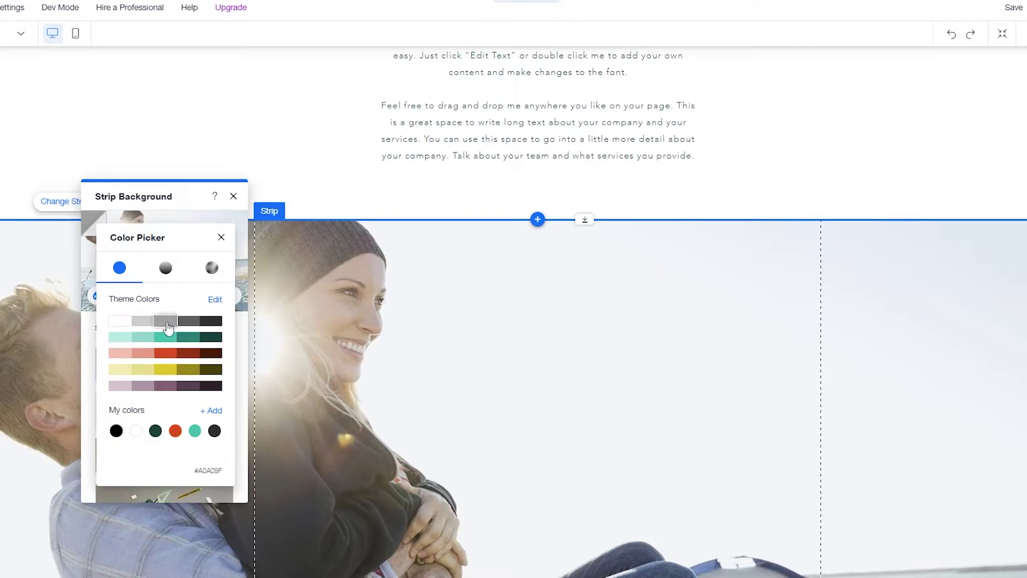
pyautogui.click(203, 330)
# Search the Wix media library for "couples" to find a new image for the strip background.
pyautogui.scroll(-3, 160, 396)
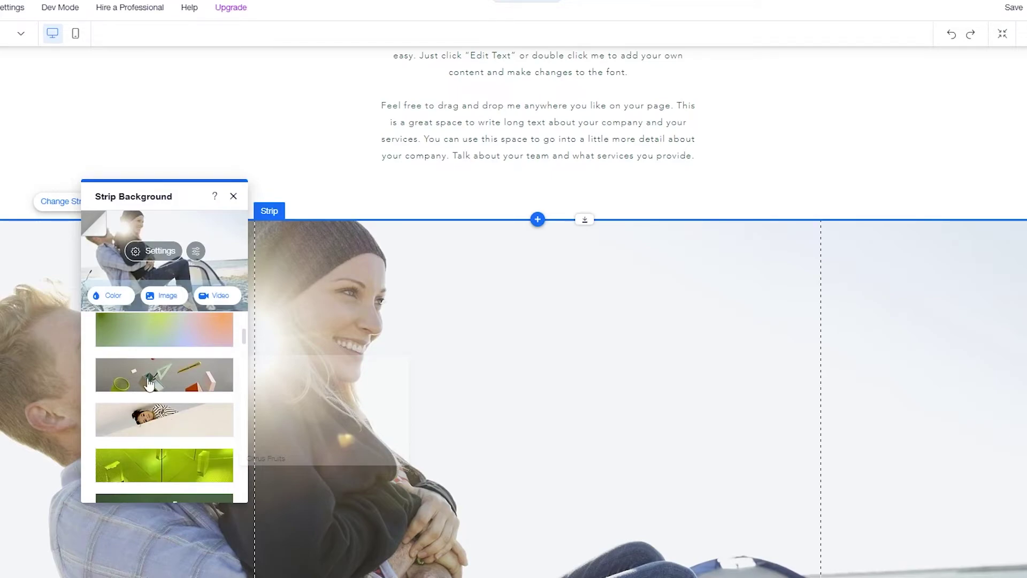
pyautogui.click(179, 300)
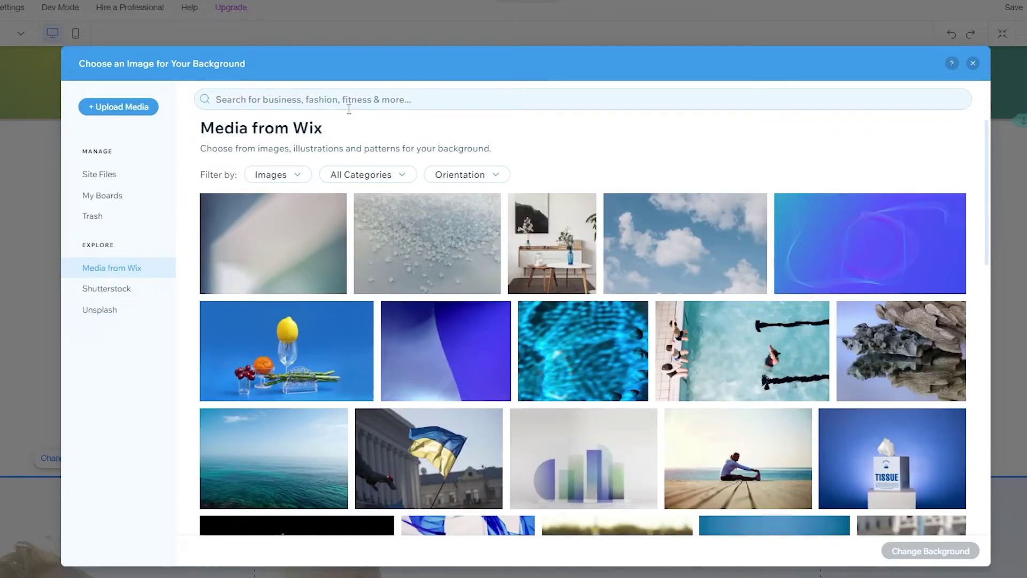
pyautogui.click(348, 107)
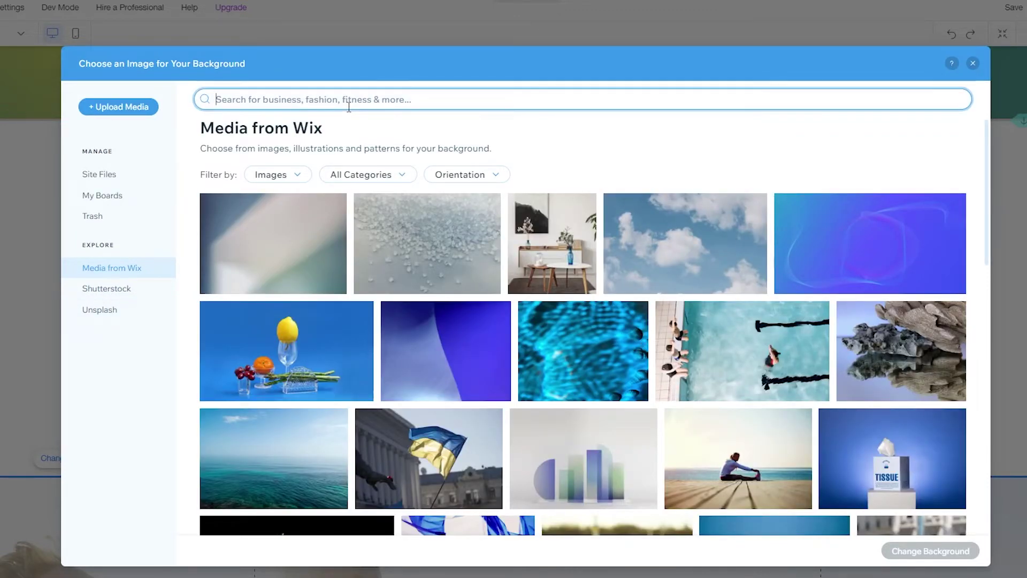
pyautogui.write('couples')
pyautogui.press('Return')
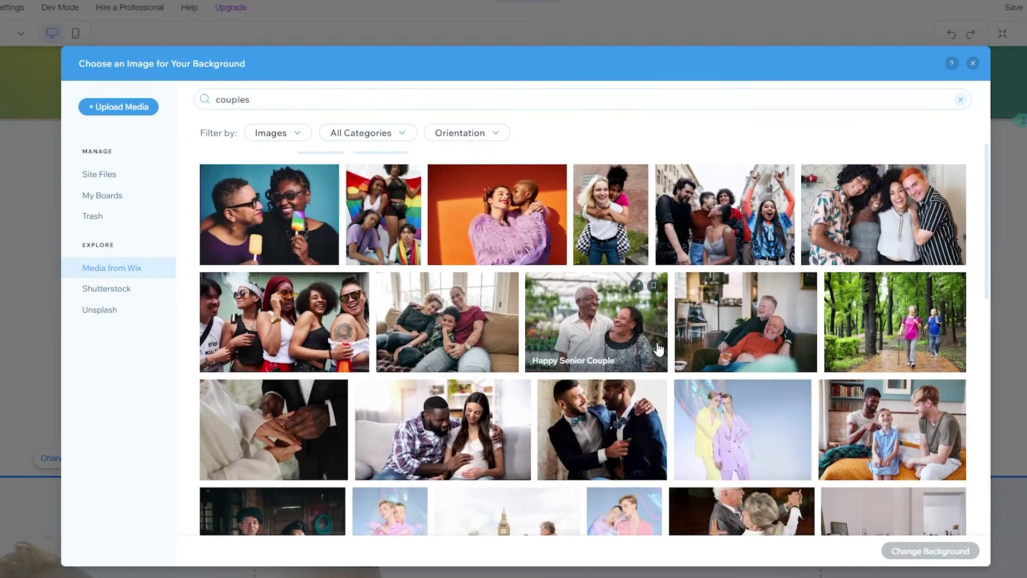
# Apply the Fancy Hands image as the strip's background and close the strip background settings.
pyautogui.scroll(-5, 659, 349)
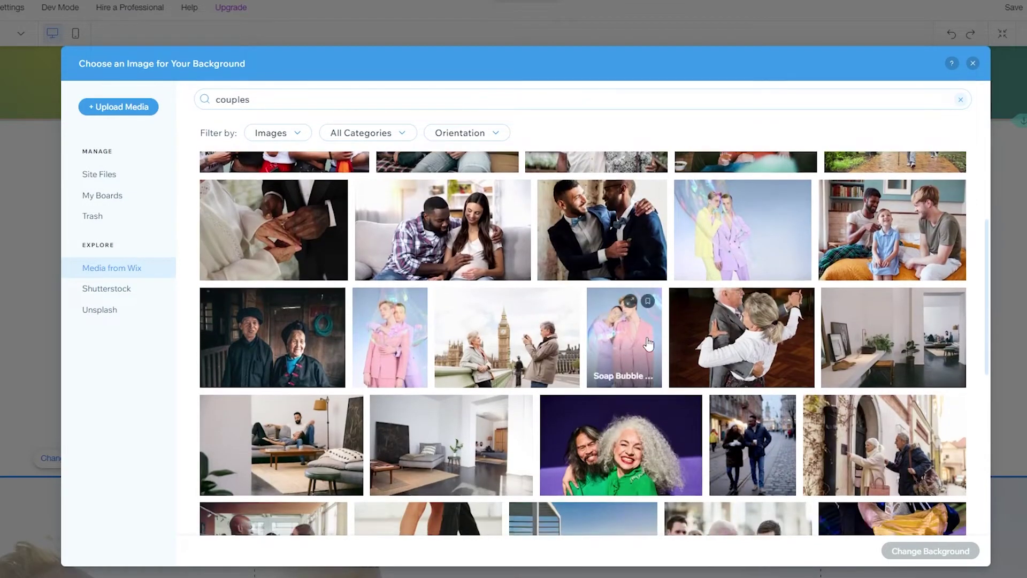
pyautogui.scroll(-6, 649, 343)
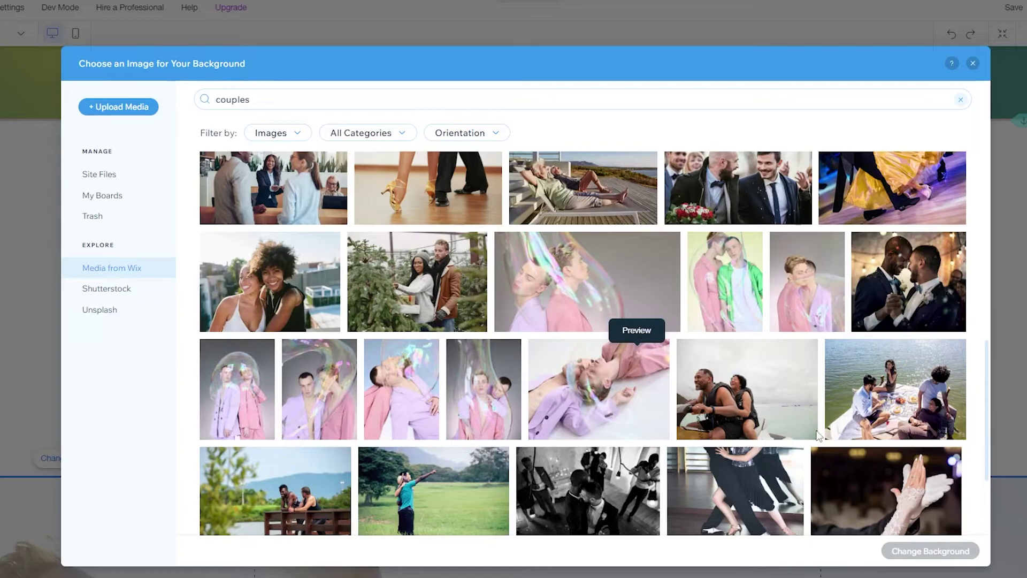
pyautogui.scroll(-5, 818, 436)
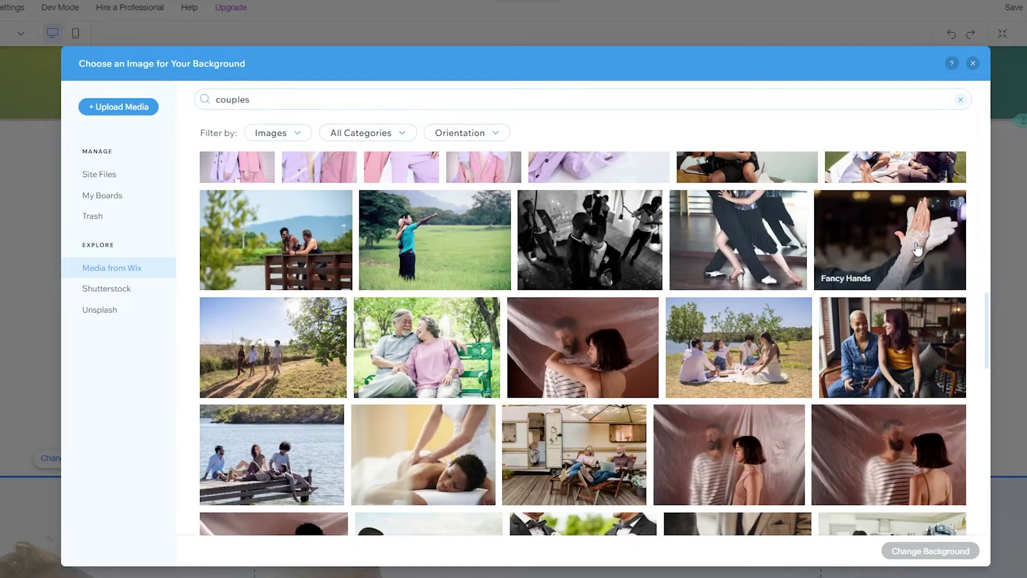
pyautogui.click(917, 249)
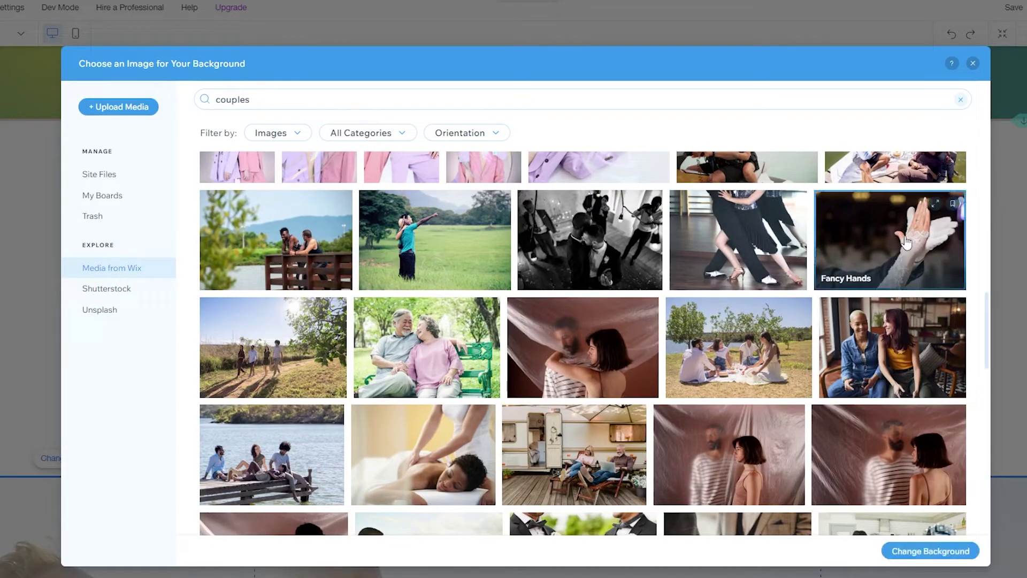
pyautogui.click(931, 551)
pyautogui.scroll(-5, 716, 539)
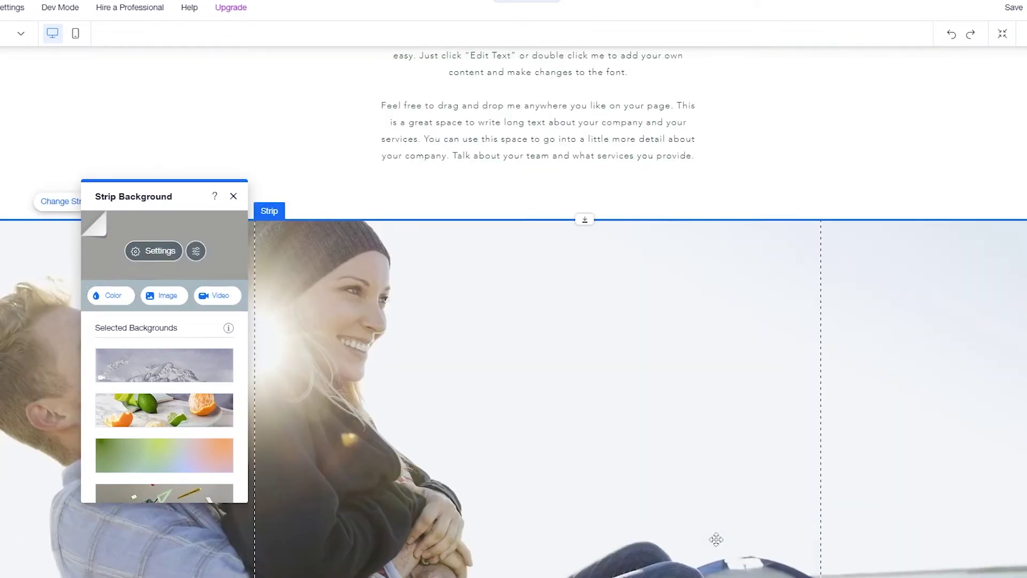
pyautogui.scroll(-1, 716, 539)
pyautogui.click(233, 196)
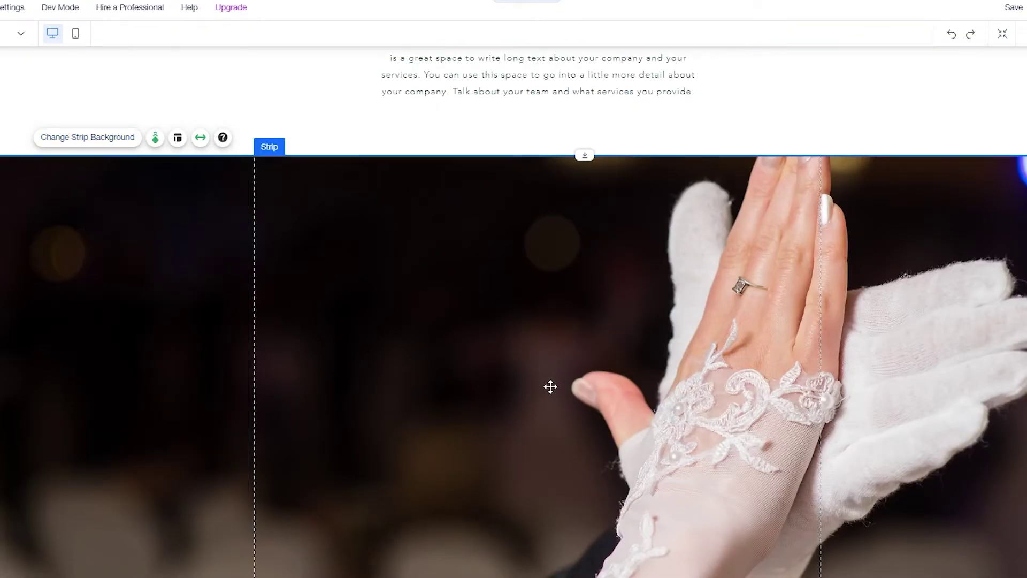
# Review the page's sections and strip images from the header down to Registry and the footer, and return to the header.
pyautogui.scroll(-5, 550, 387)
pyautogui.scroll(15, 229, 92)
pyautogui.scroll(1, 229, 92)
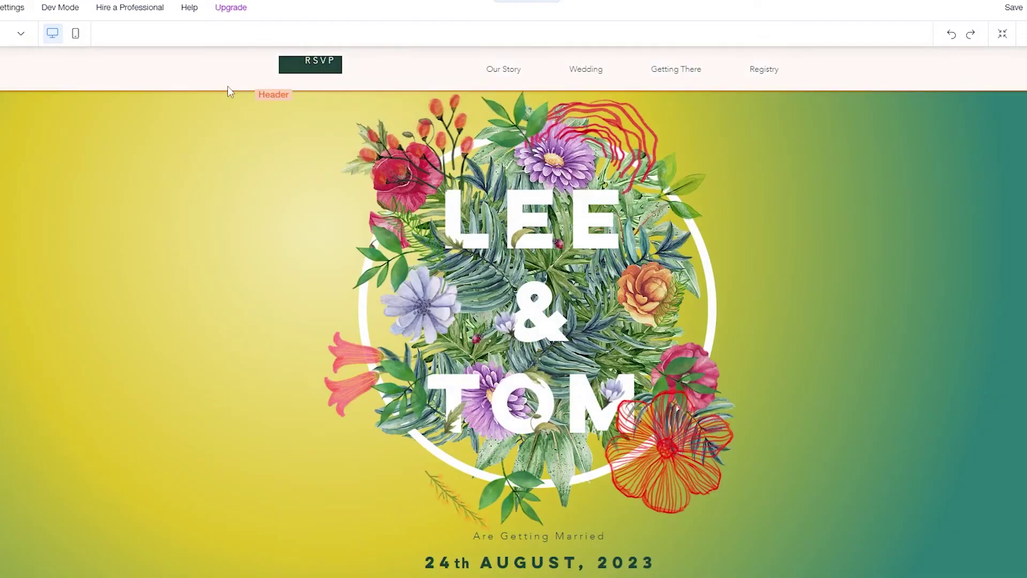
pyautogui.click(217, 91)
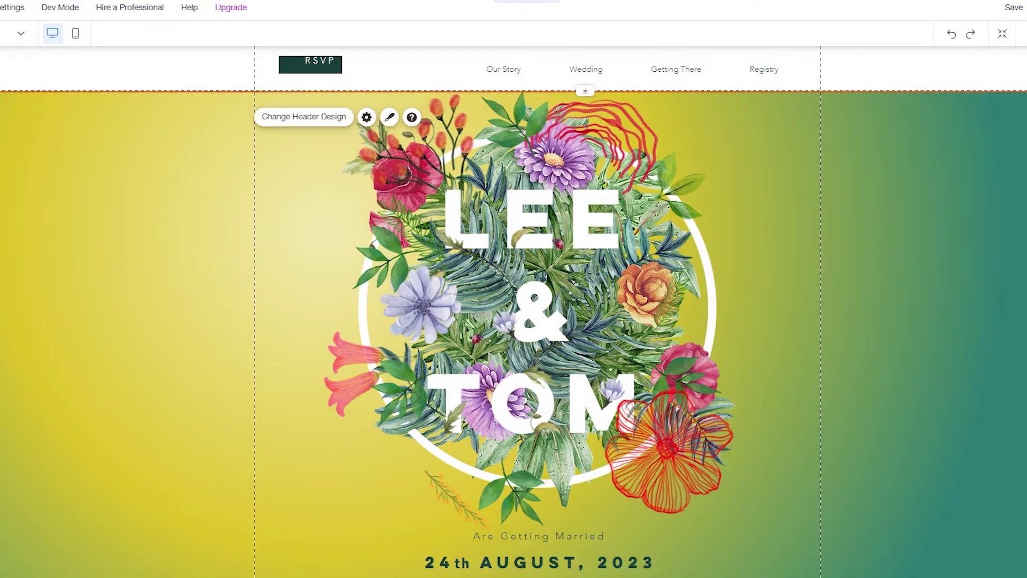
pyautogui.scroll(-3, 259, 465)
pyautogui.scroll(-4, 259, 463)
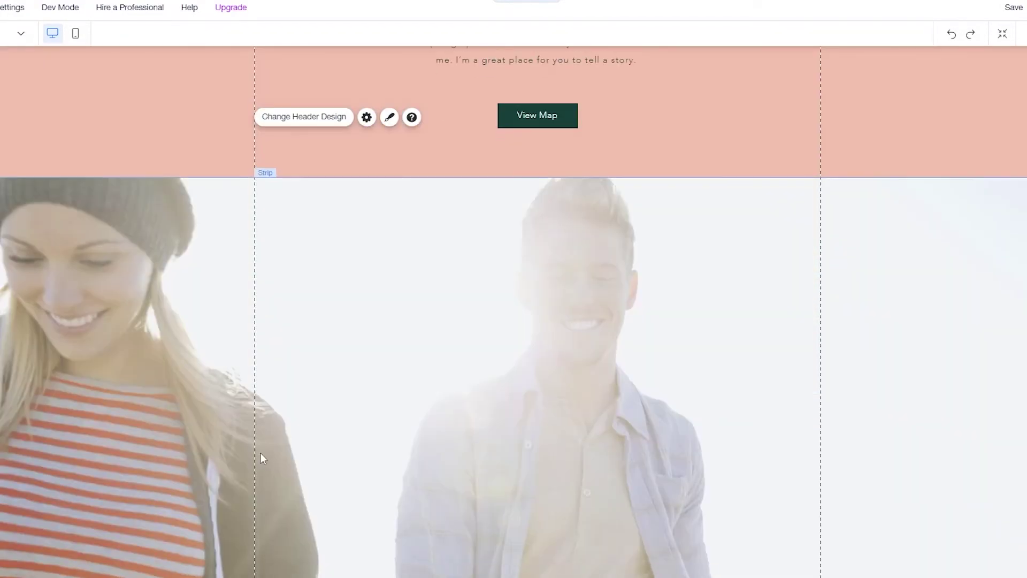
pyautogui.scroll(-5, 261, 459)
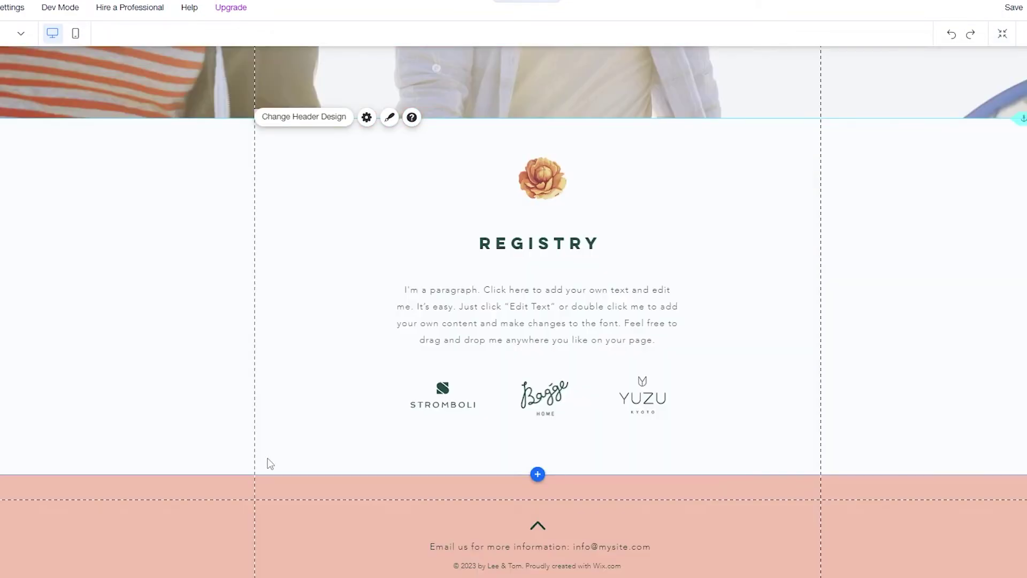
pyautogui.scroll(8, 358, 451)
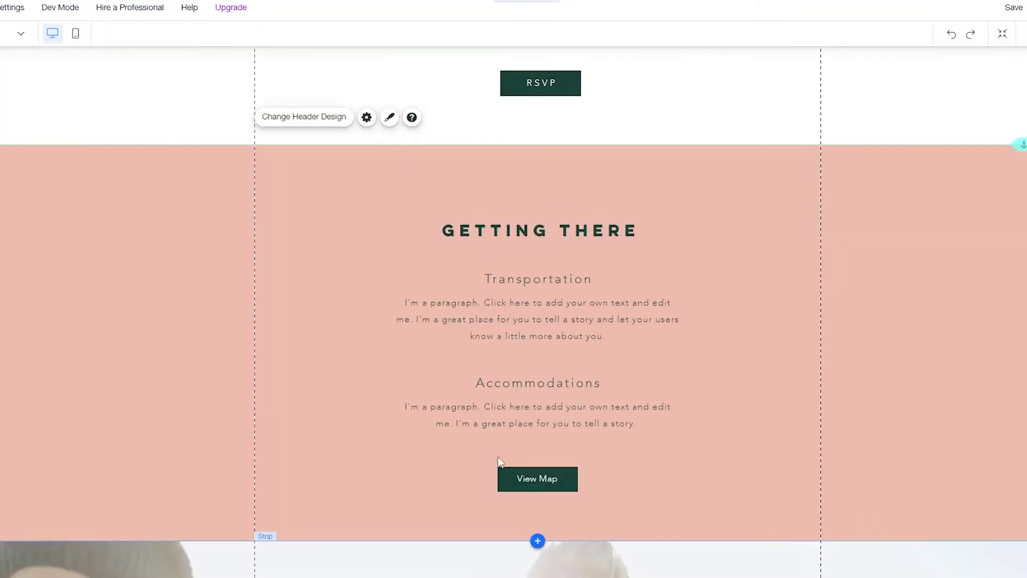
pyautogui.scroll(5, 501, 459)
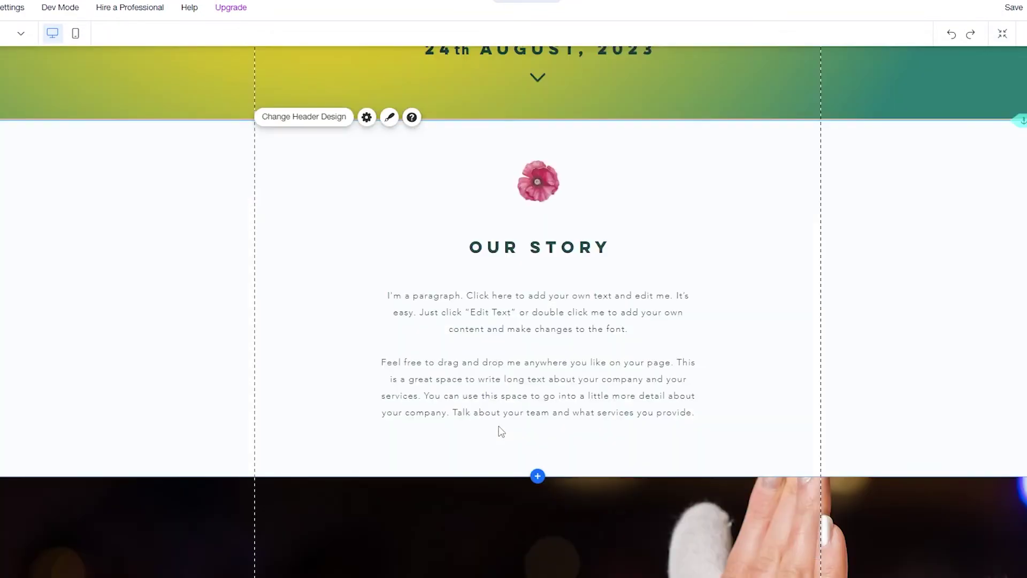
pyautogui.scroll(3, 501, 431)
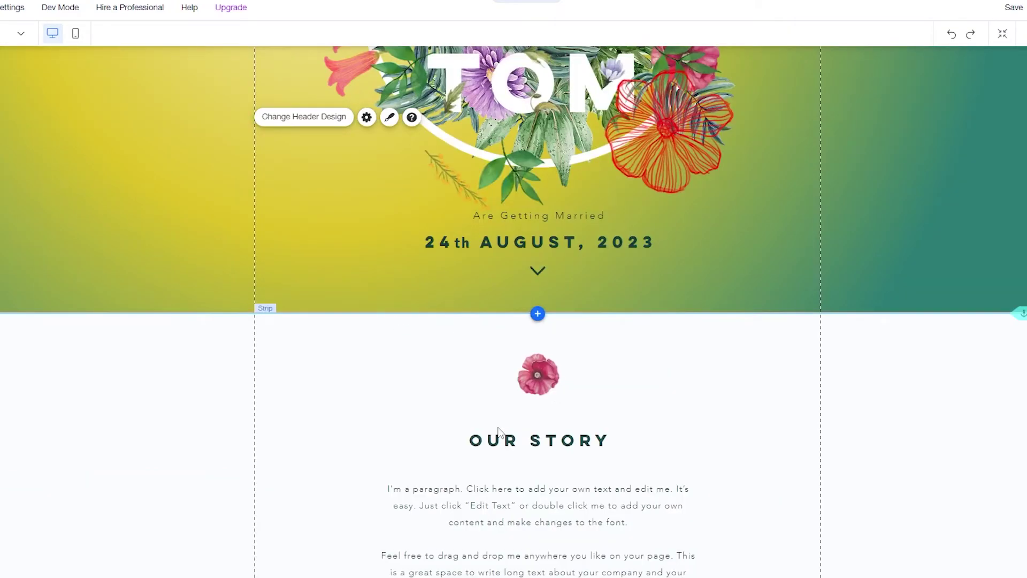
pyautogui.scroll(5, 502, 422)
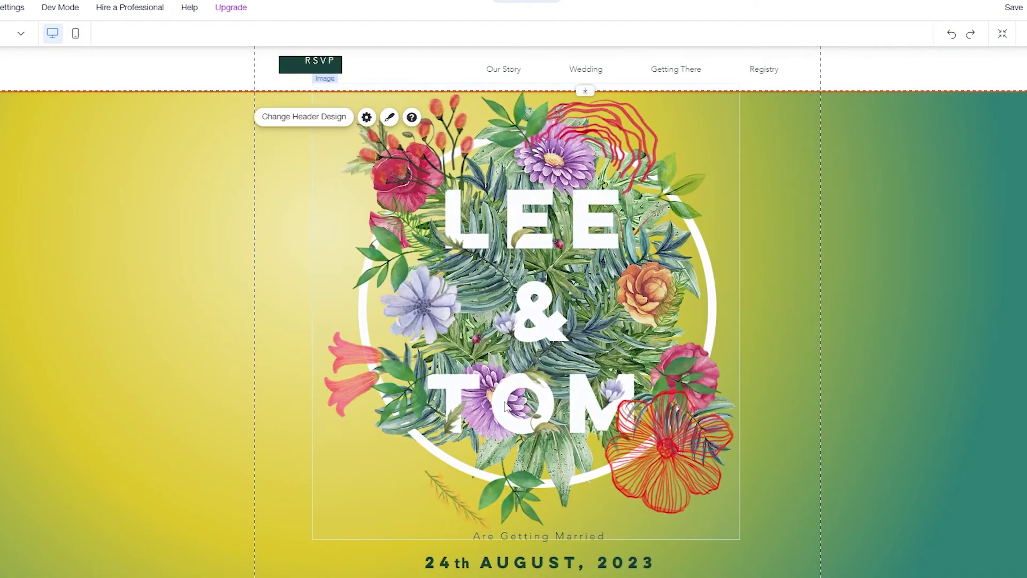
# Delete the overlay image with the red line-drawn flowers from around the couple's names in the welcome strip.
pyautogui.click(581, 215)
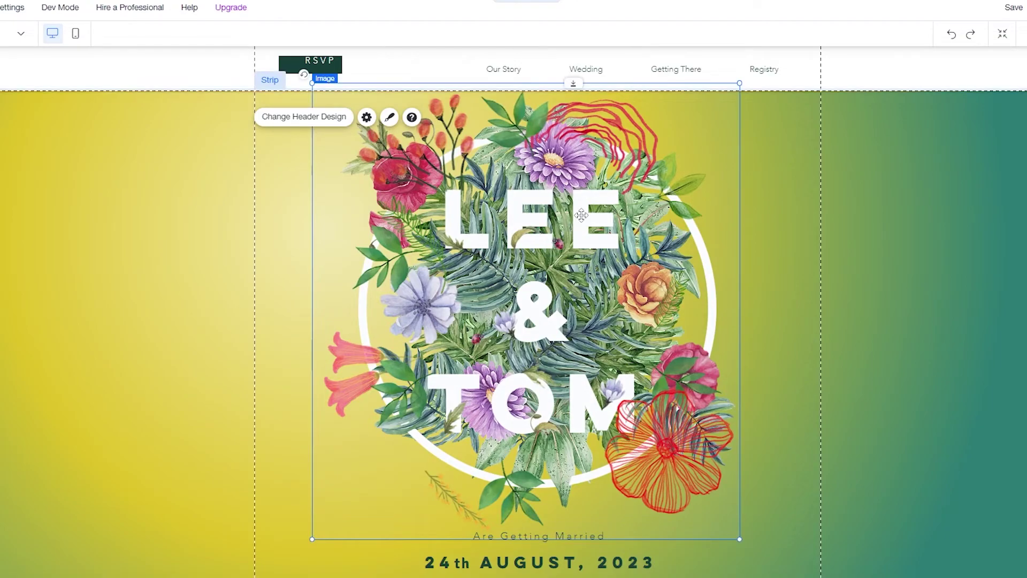
pyautogui.click(552, 404)
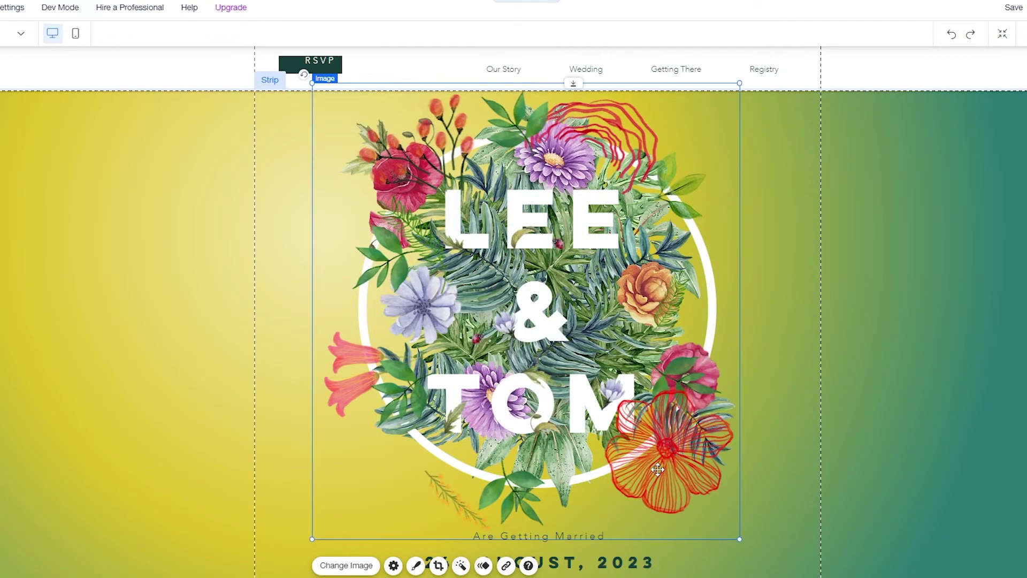
pyautogui.press('Delete')
pyautogui.click(547, 218)
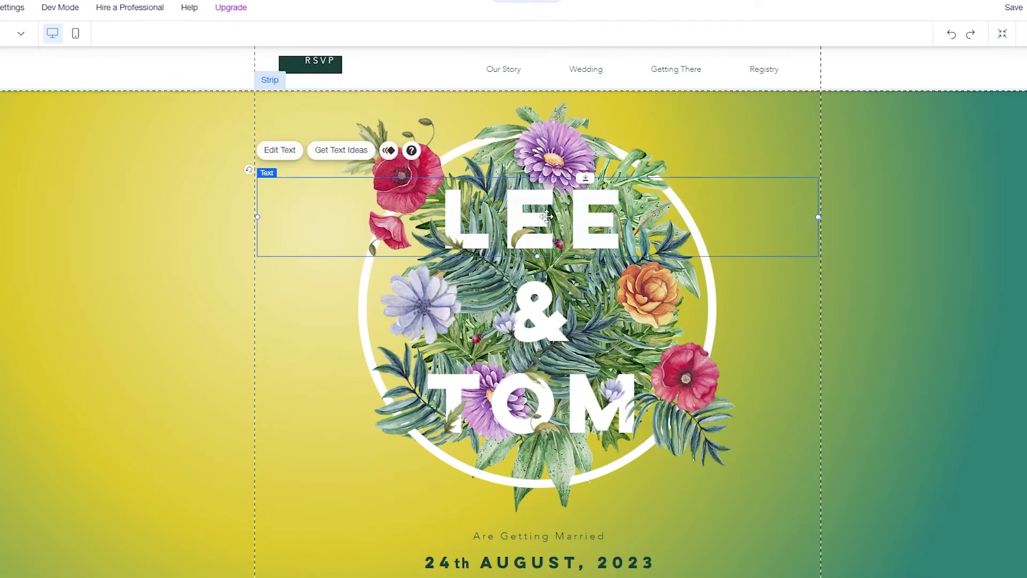
pyautogui.click(988, 400)
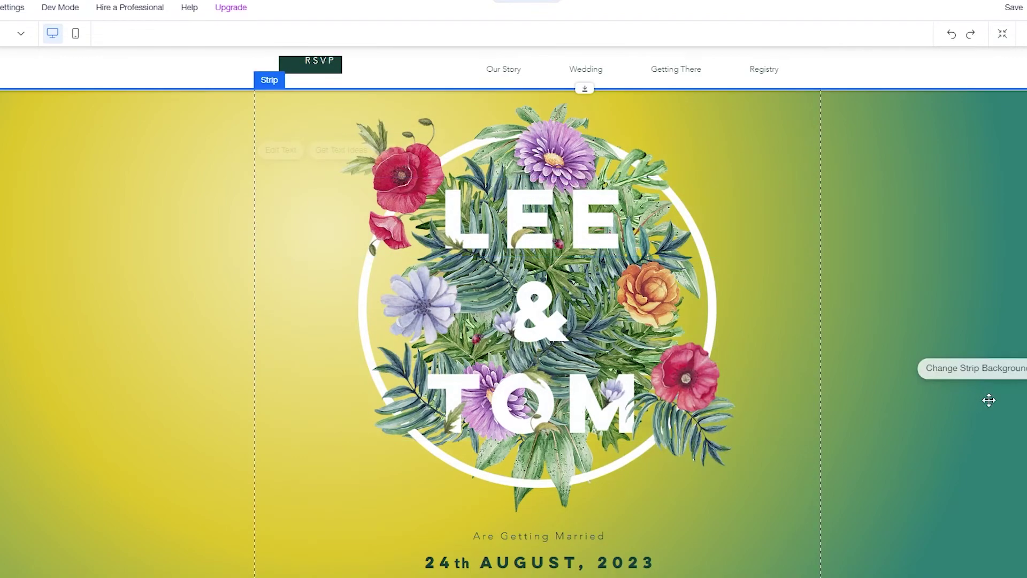
# Look over the finished page, start publishing the site, and save the option to connect your own customized domain.
pyautogui.scroll(-10, 566, 385)
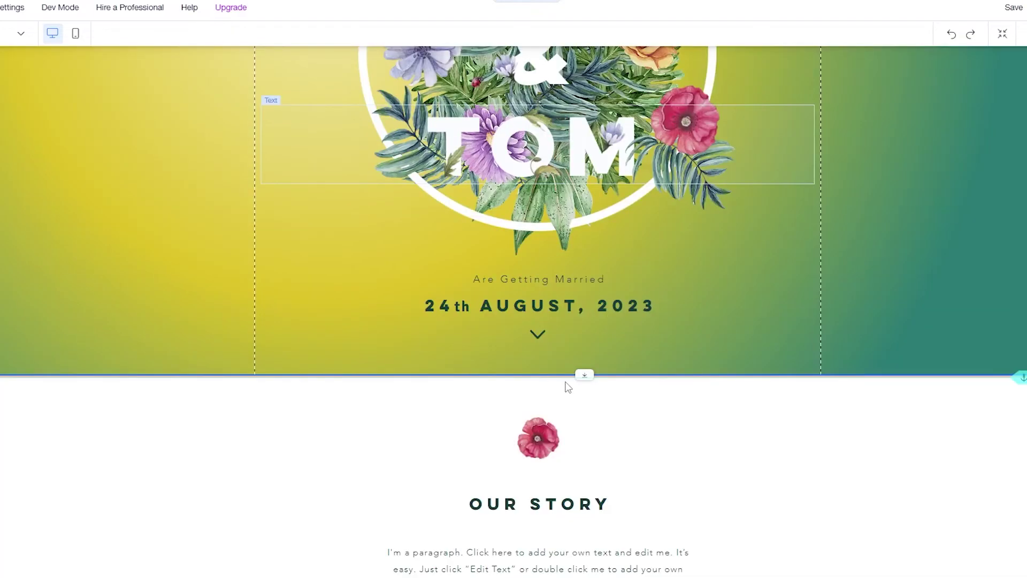
pyautogui.scroll(-20, 567, 386)
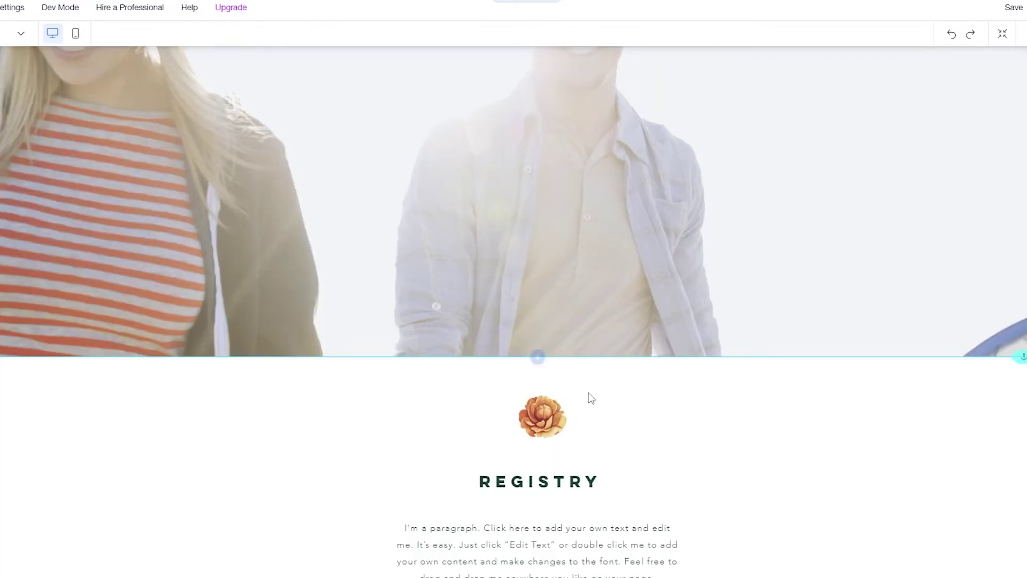
pyautogui.scroll(-5, 590, 399)
pyautogui.scroll(20, 672, 394)
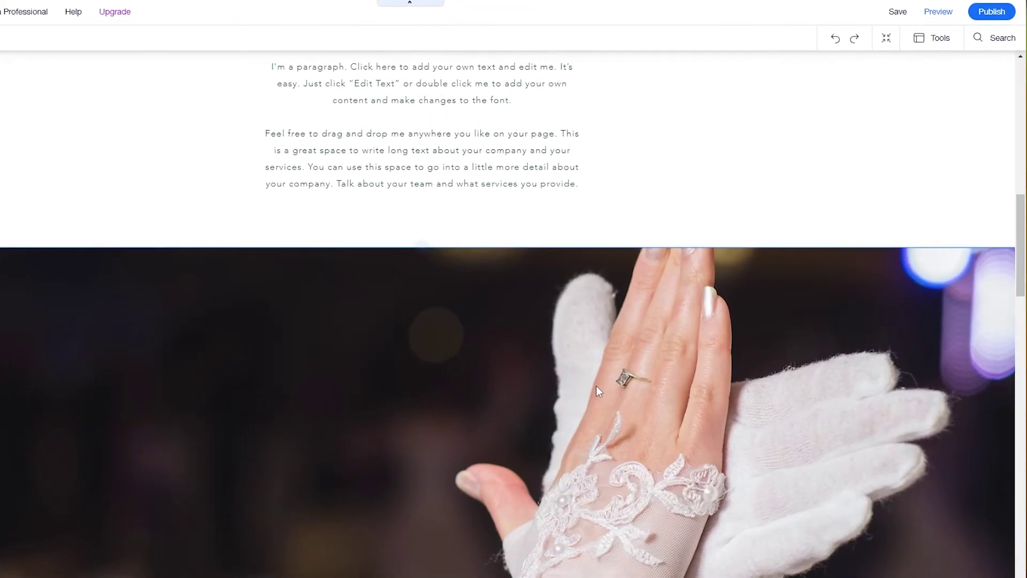
pyautogui.scroll(10, 596, 387)
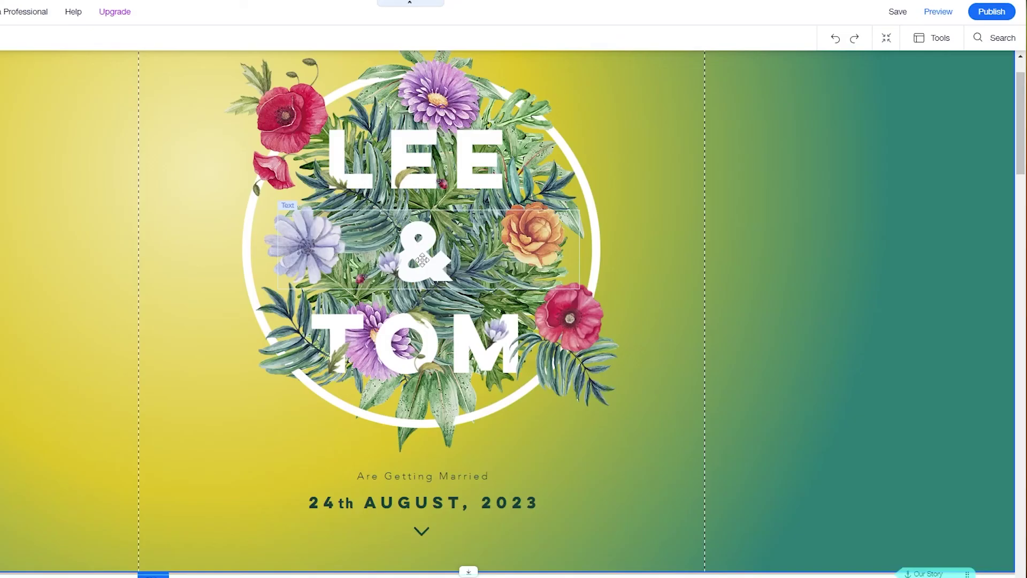
pyautogui.click(990, 13)
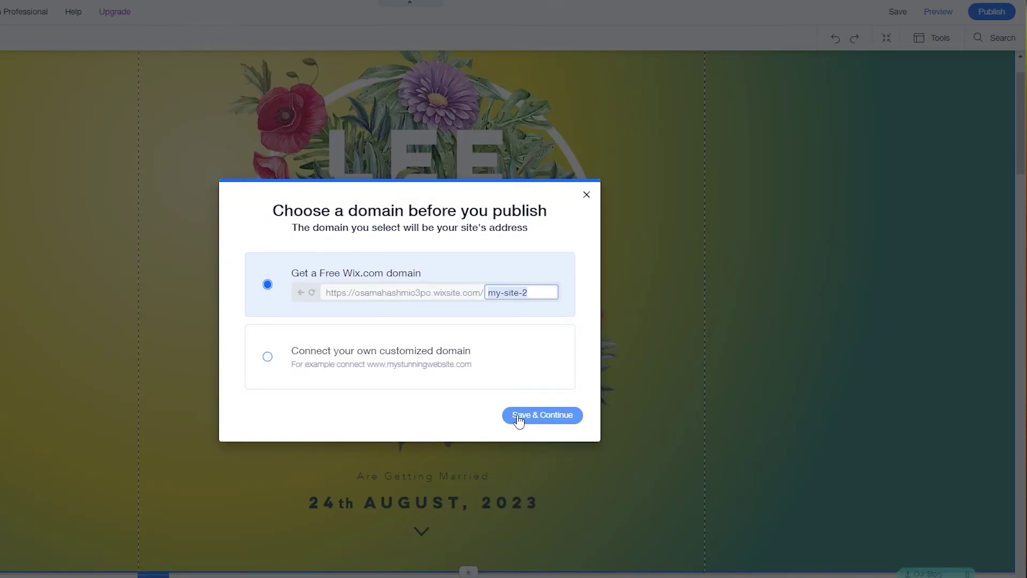
pyautogui.click(548, 384)
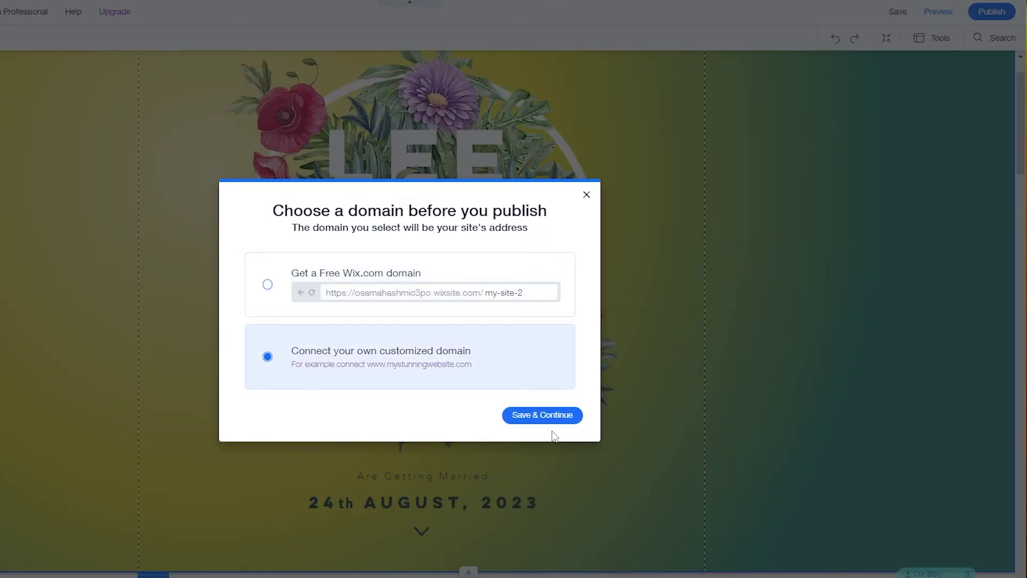
pyautogui.click(551, 423)
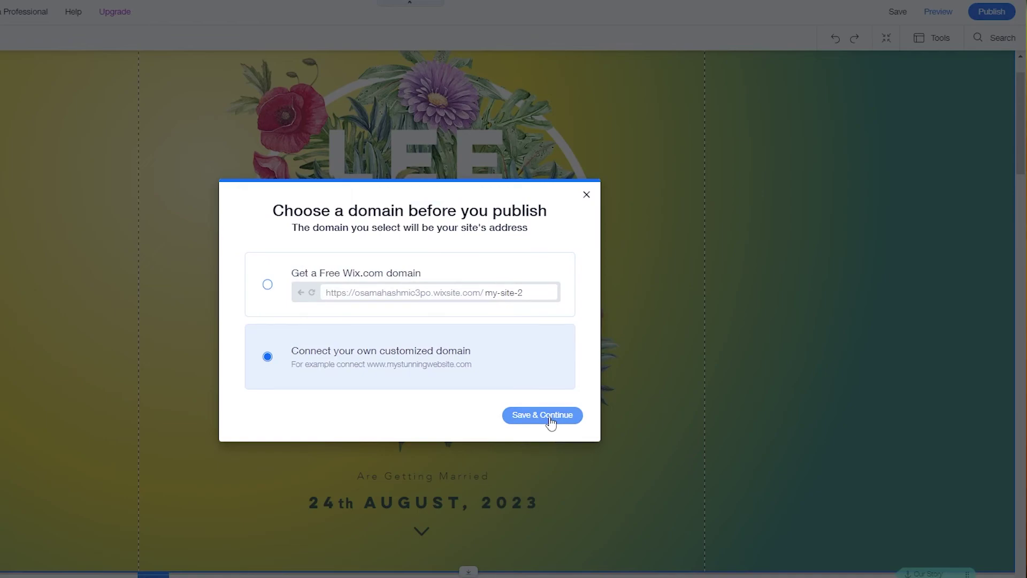